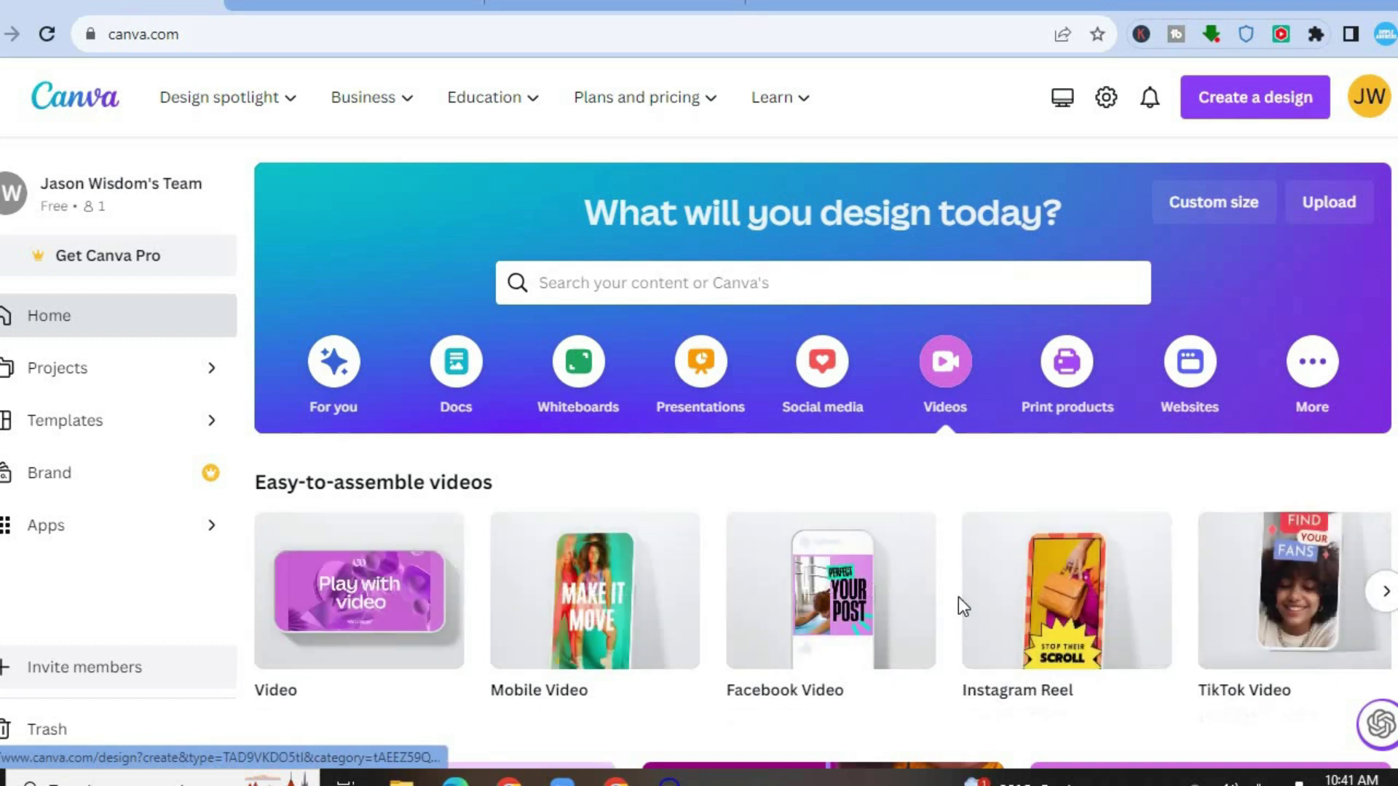
Step: Create a blank video design from the Video thumbnail under Easy-to-assemble videos
click(307, 631)
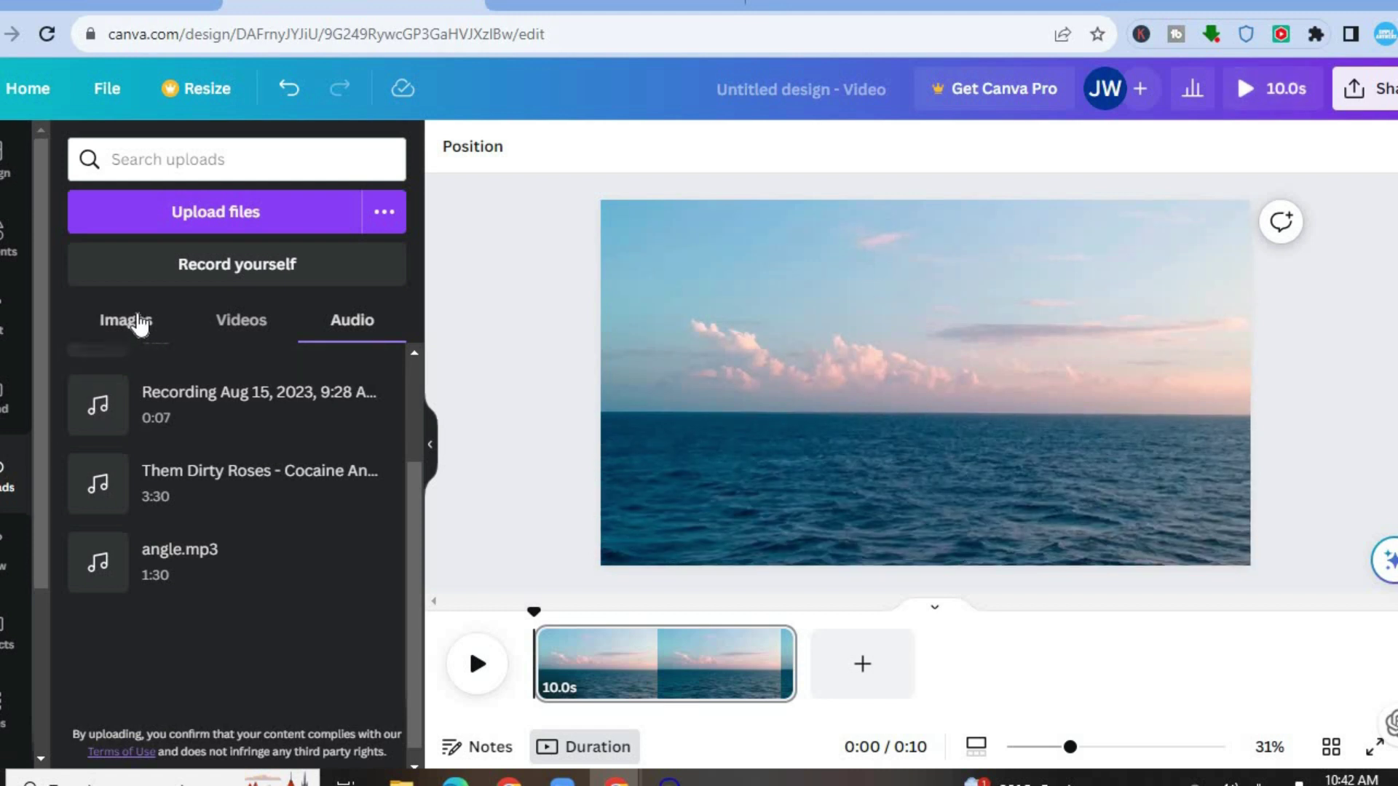
click(131, 321)
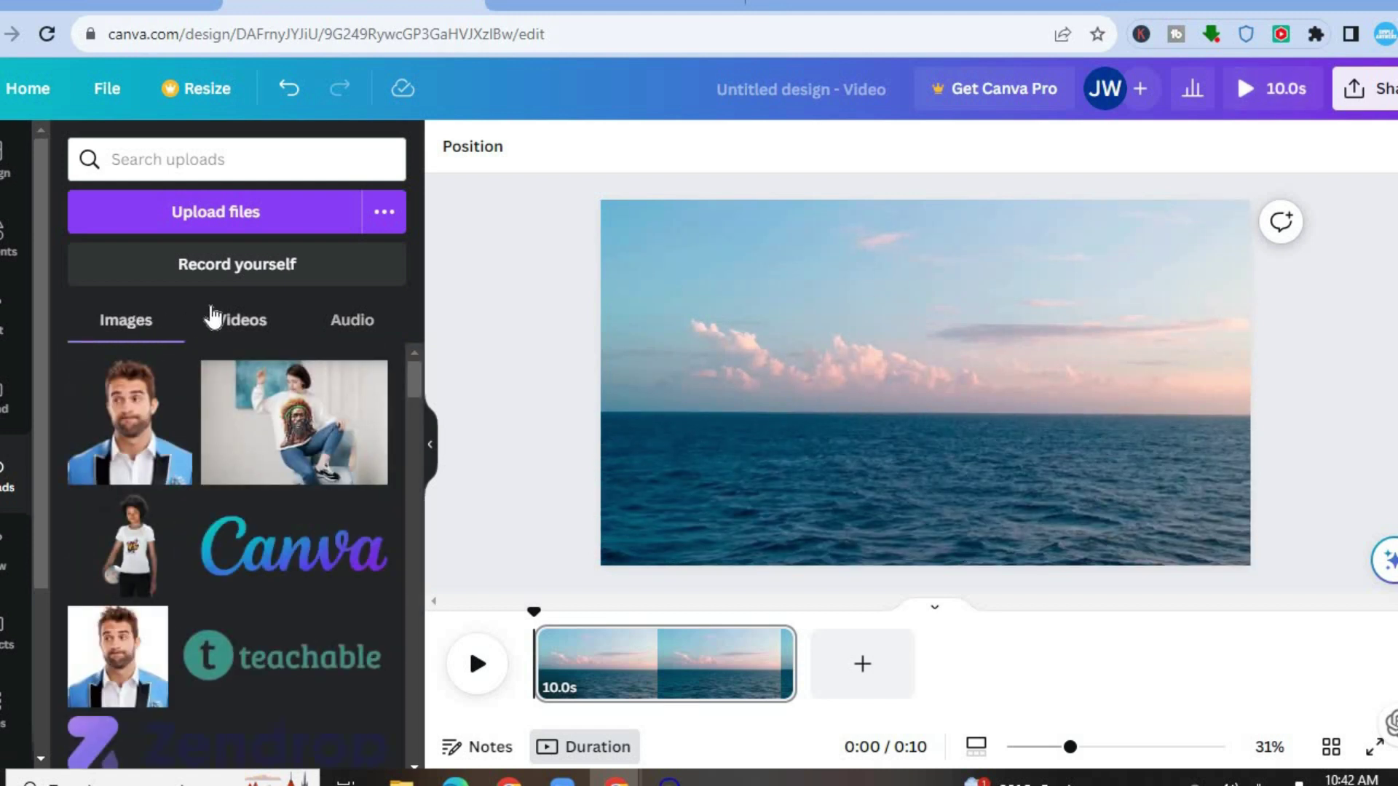
click(213, 318)
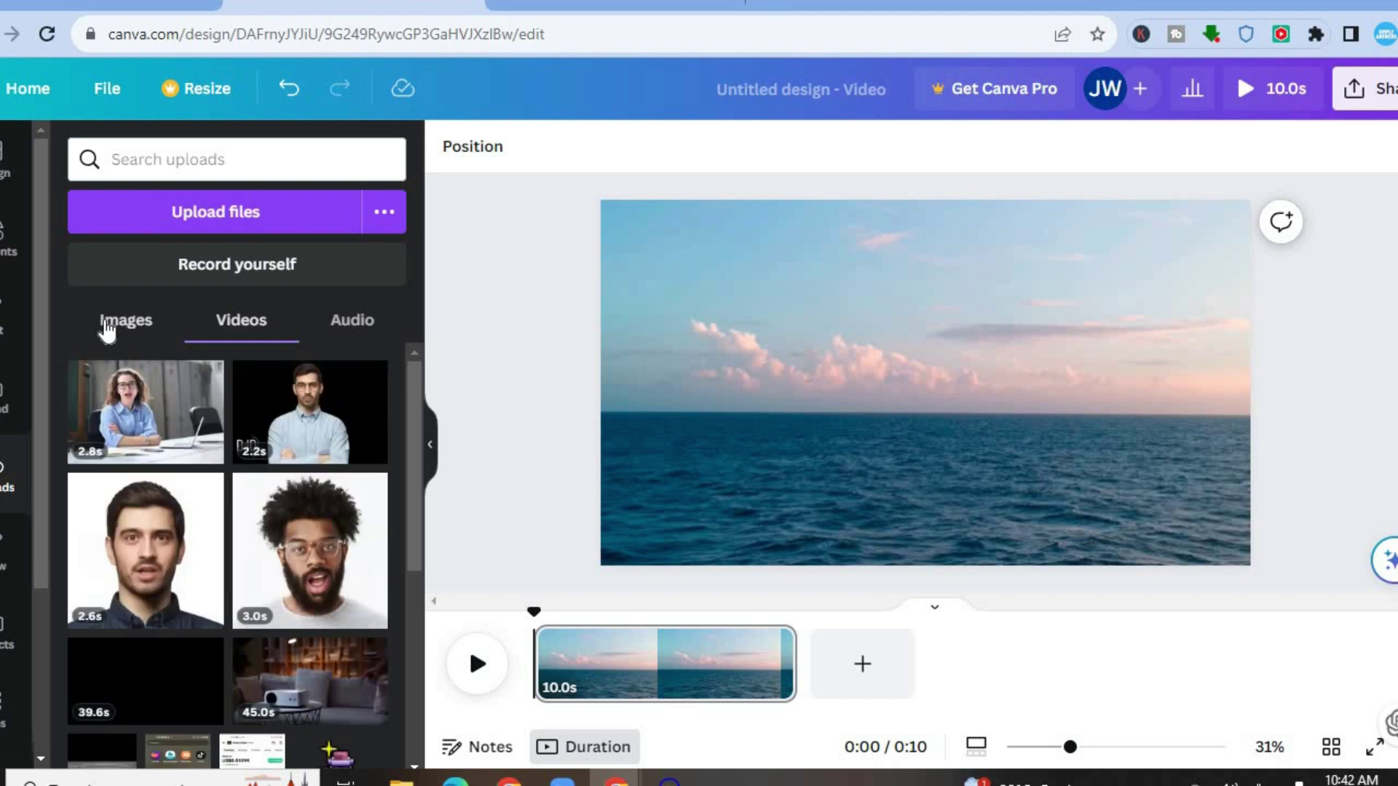
click(107, 328)
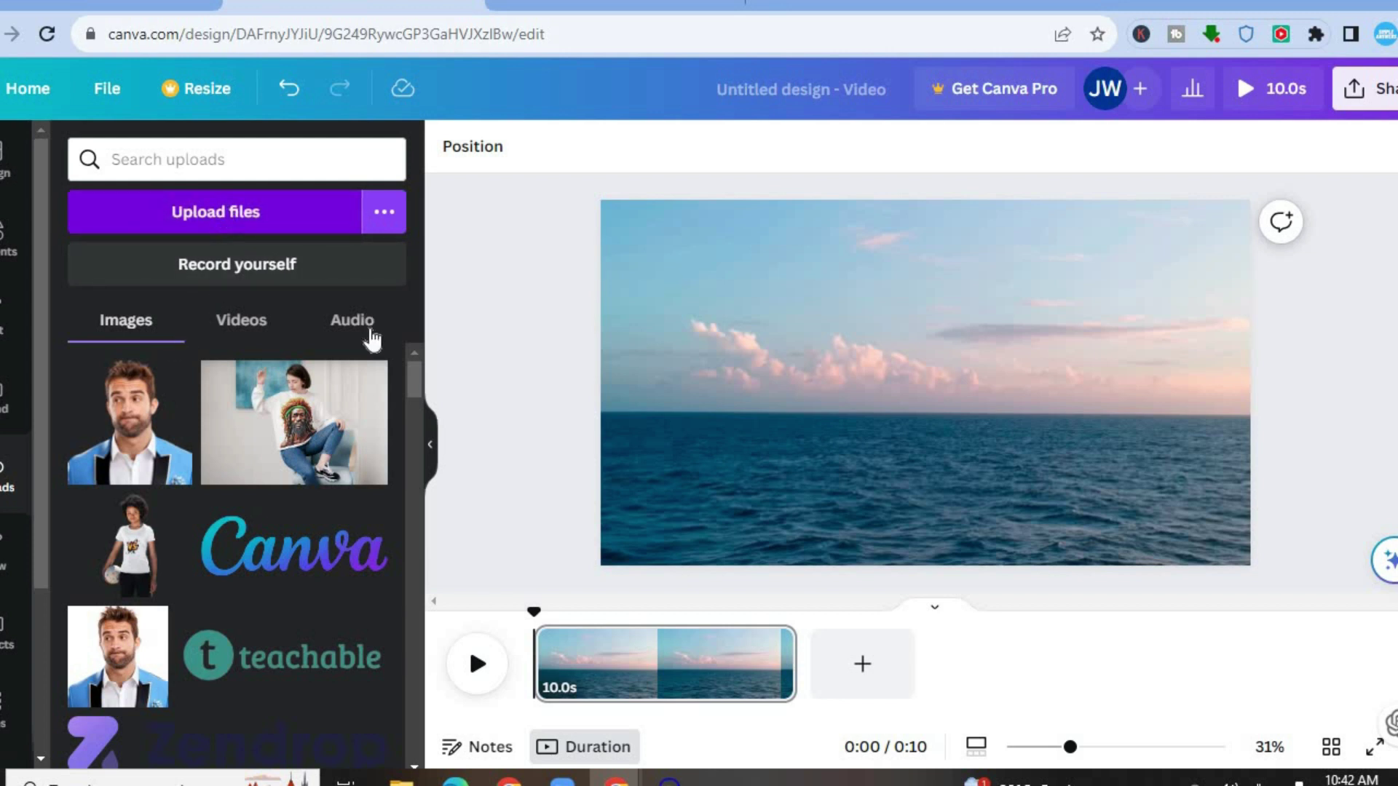
click(353, 321)
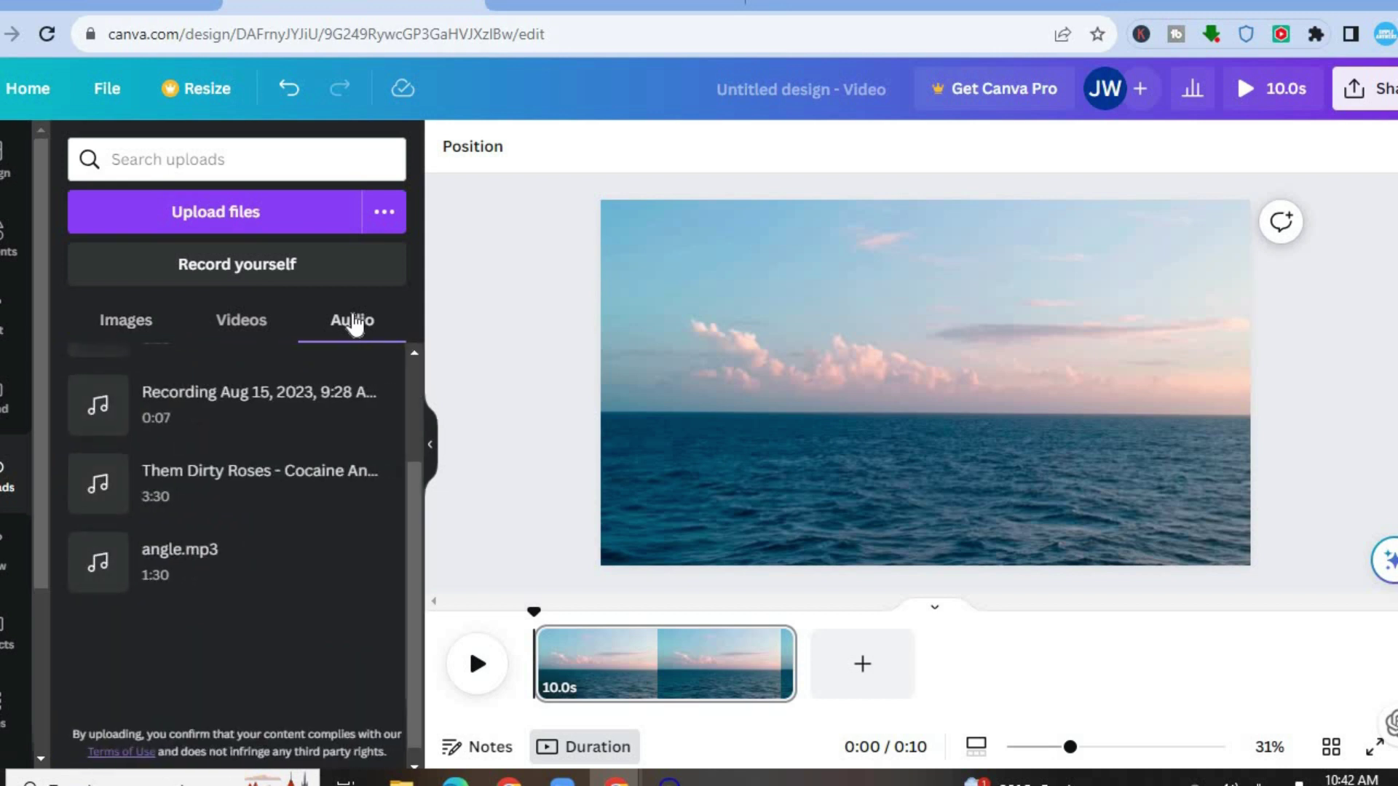
scroll(412, 375, up, 2)
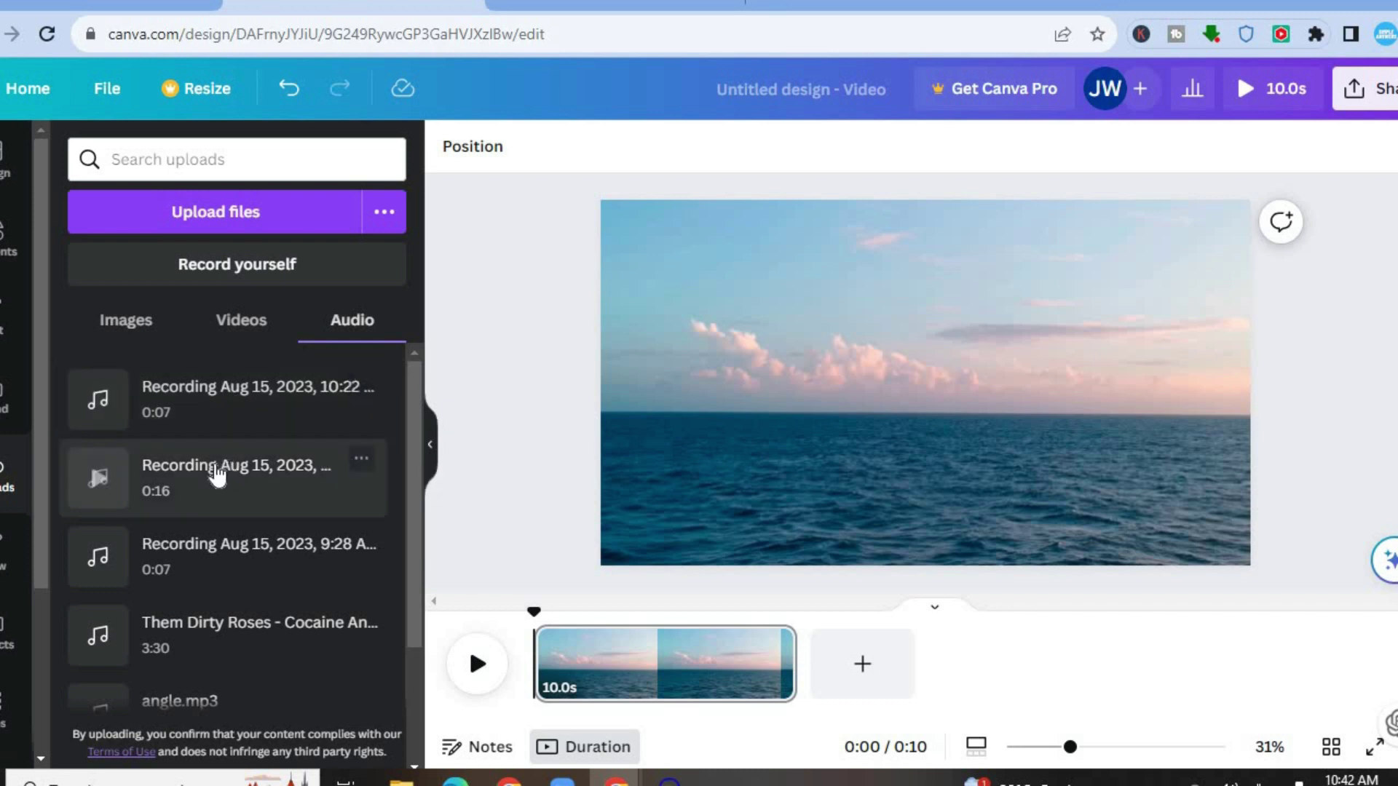
Step: Add the 9:52 recording under the ocean clip and trim it to the clip's 10 seconds
drag(337, 458, 535, 670)
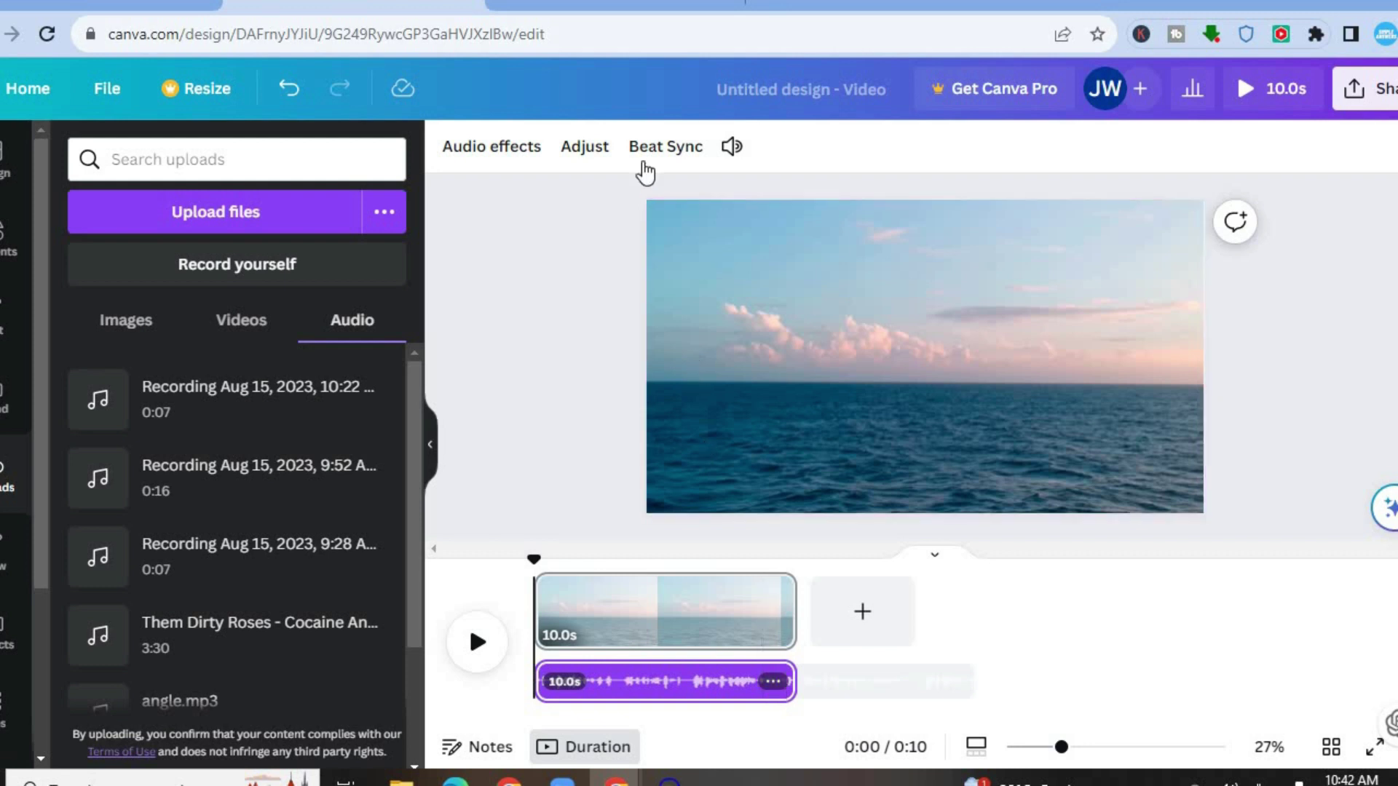
click(650, 150)
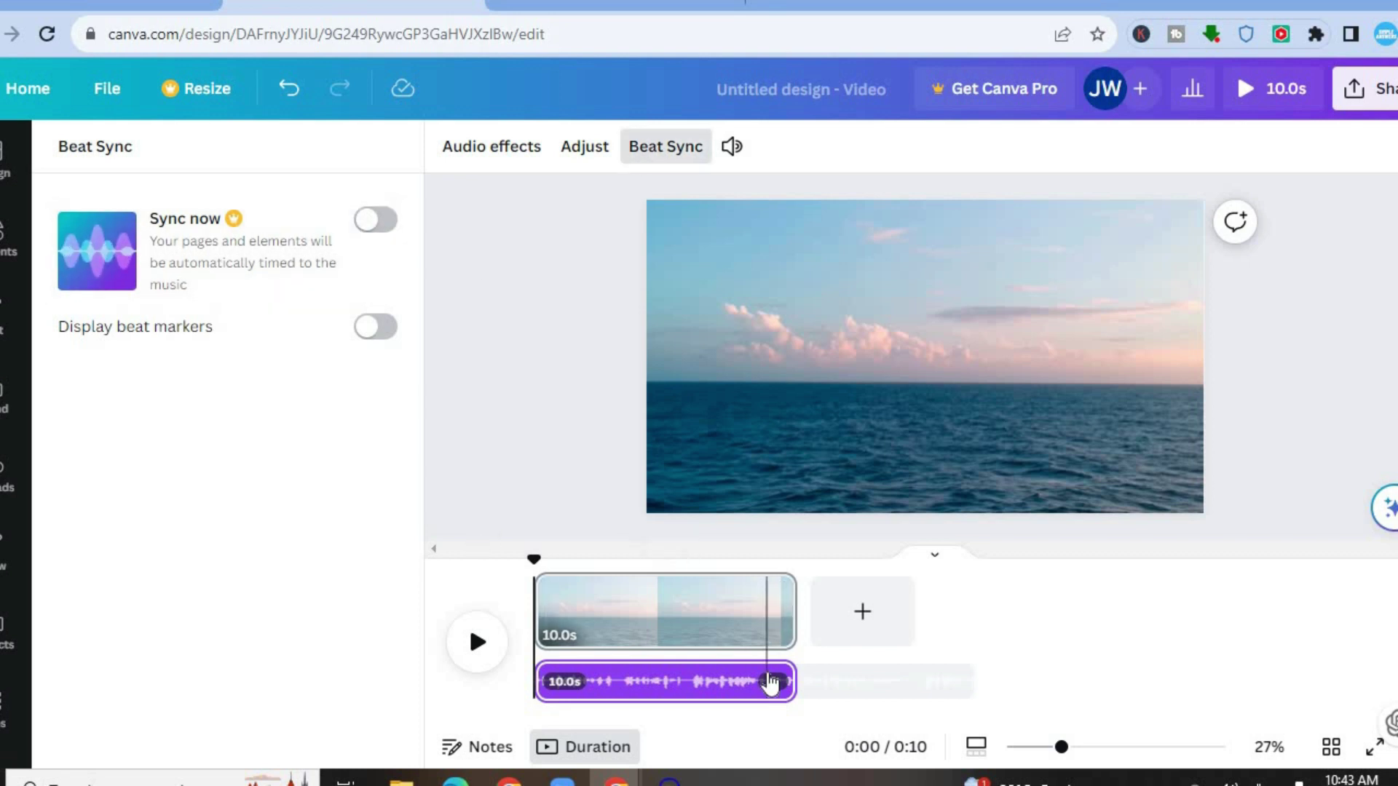
right_click(770, 683)
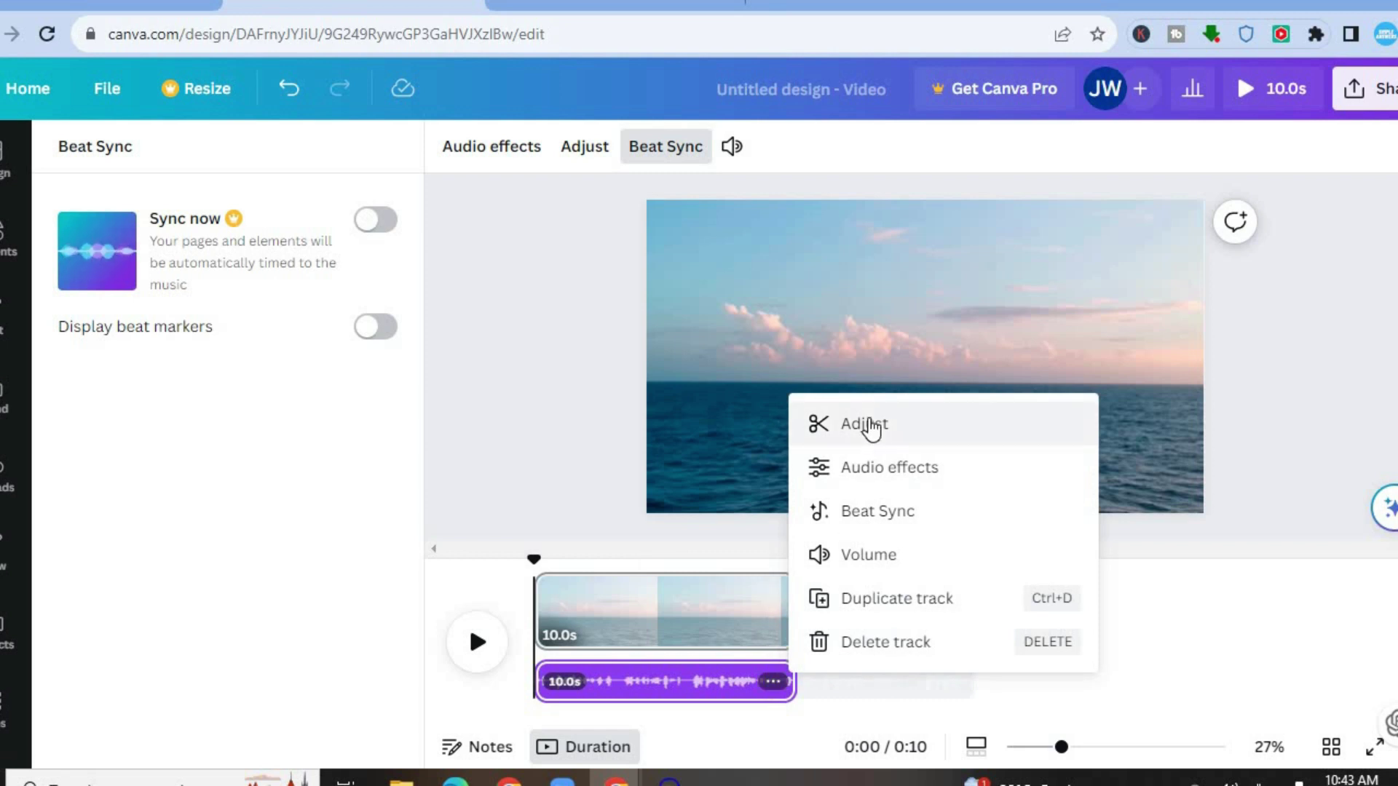
click(871, 426)
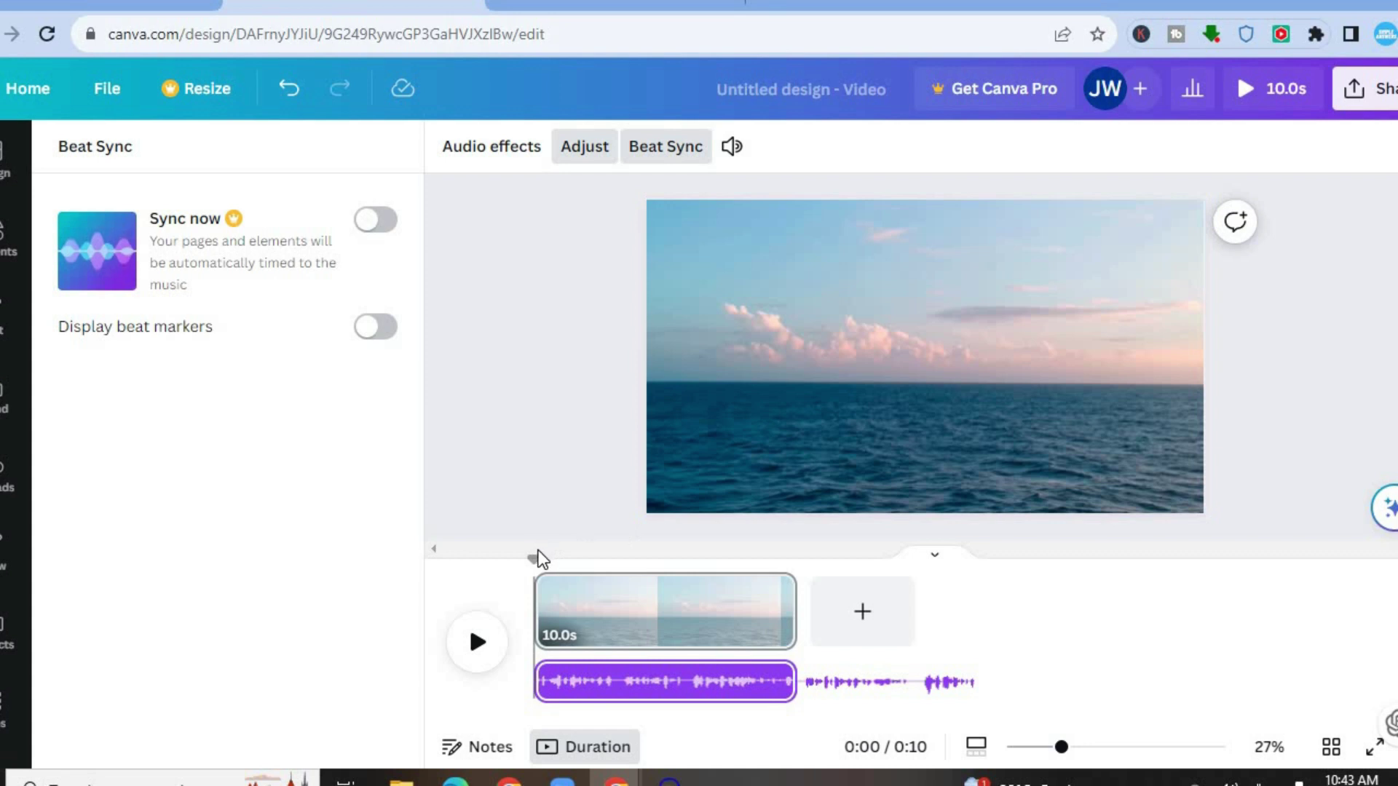
drag(701, 576, 794, 575)
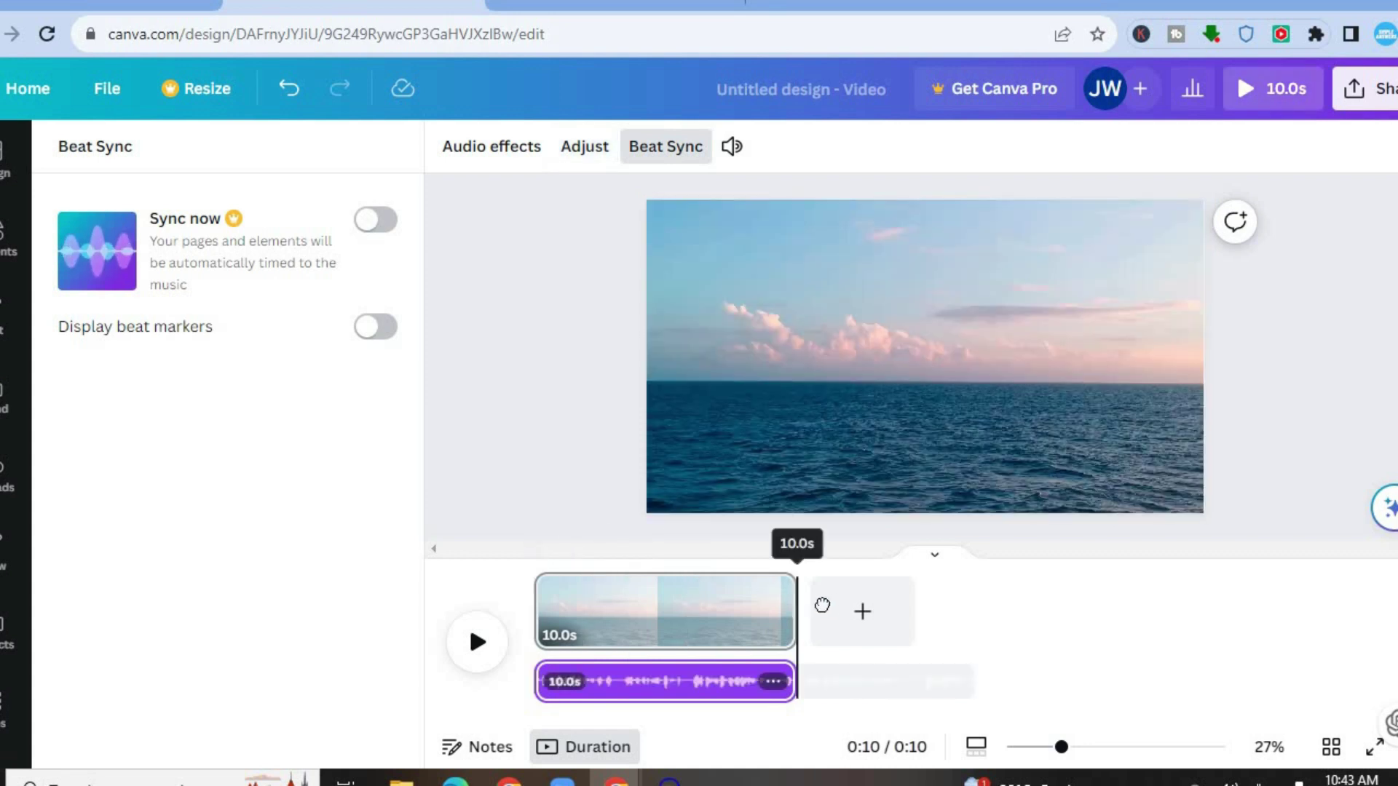
click(855, 678)
drag(798, 566, 530, 563)
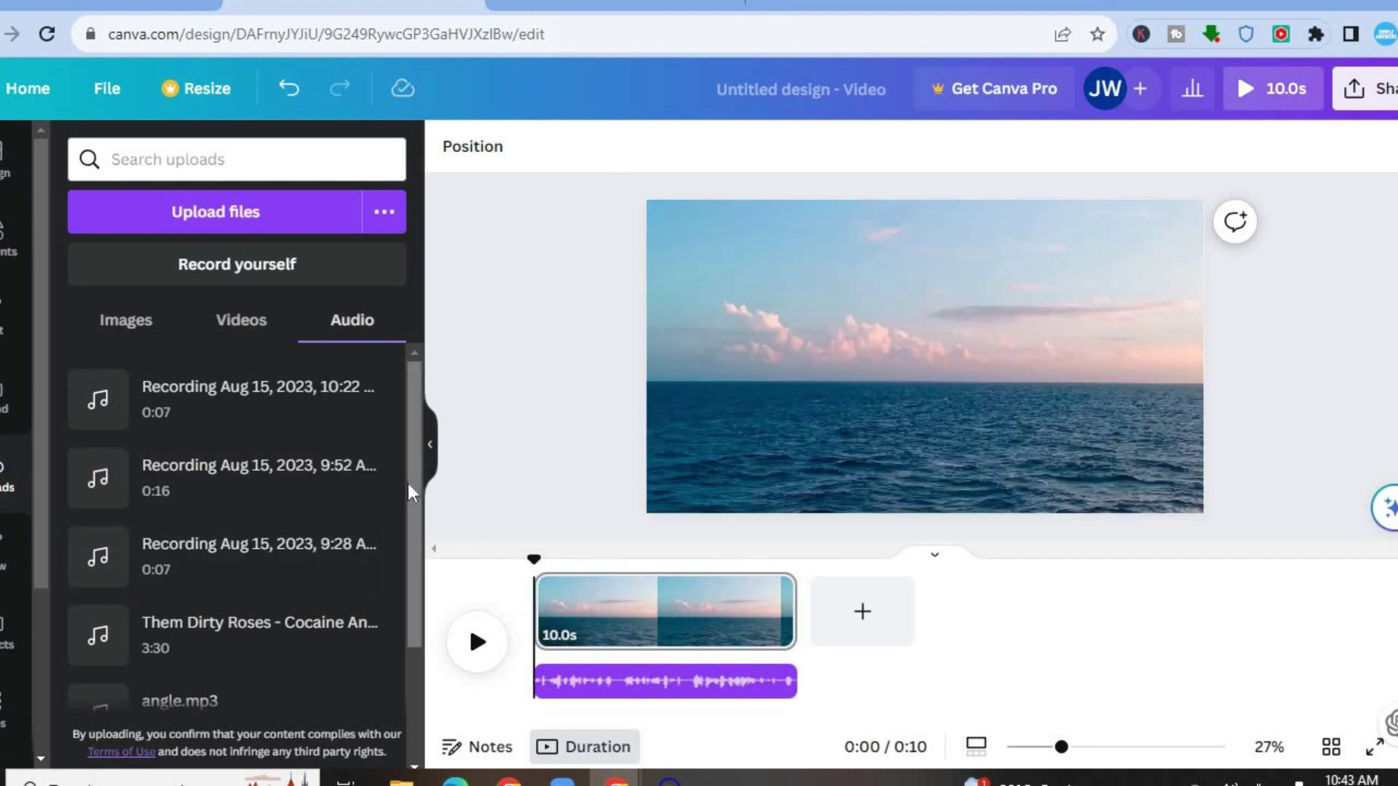
Step: Add angle.mp3 from the uploaded audio as a second track beneath the recording
drag(408, 483, 407, 575)
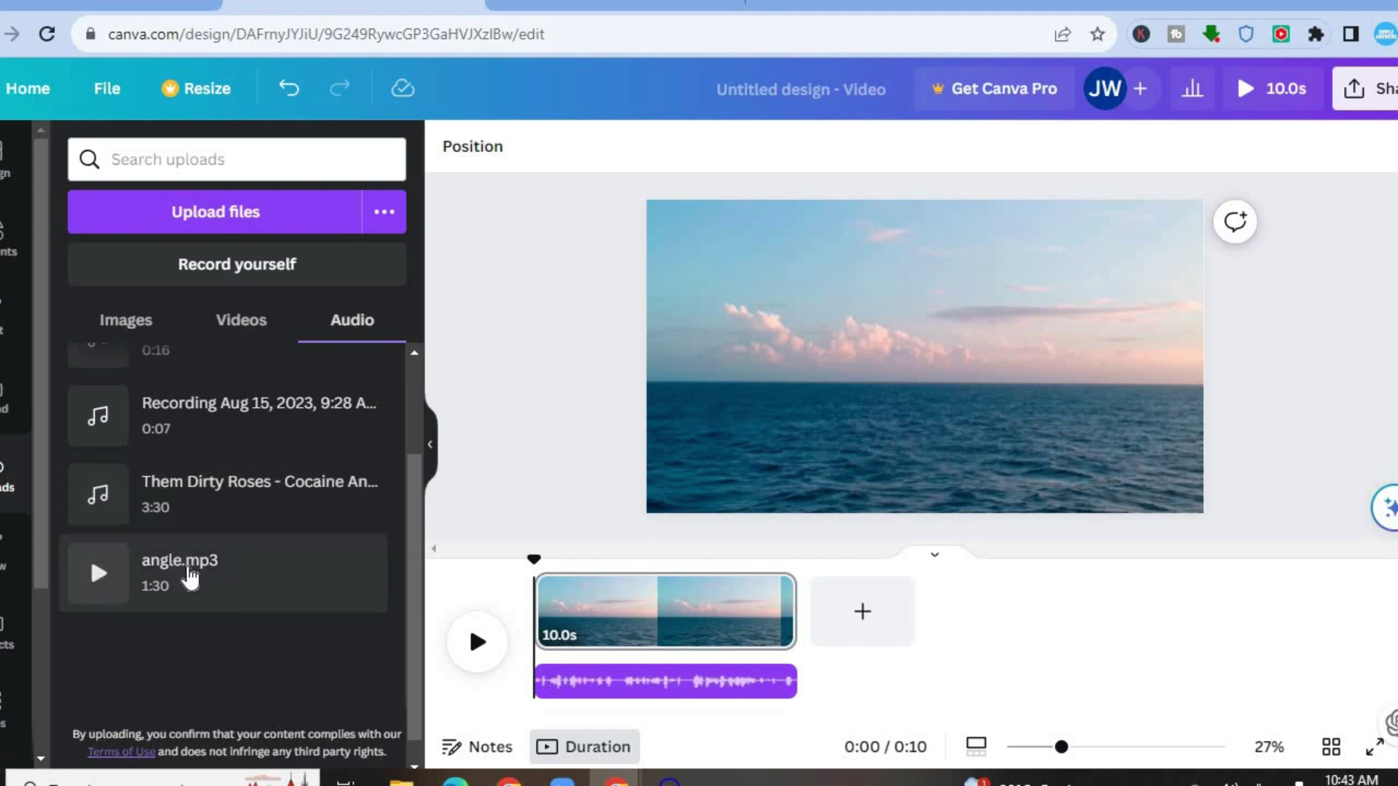
drag(181, 584, 535, 680)
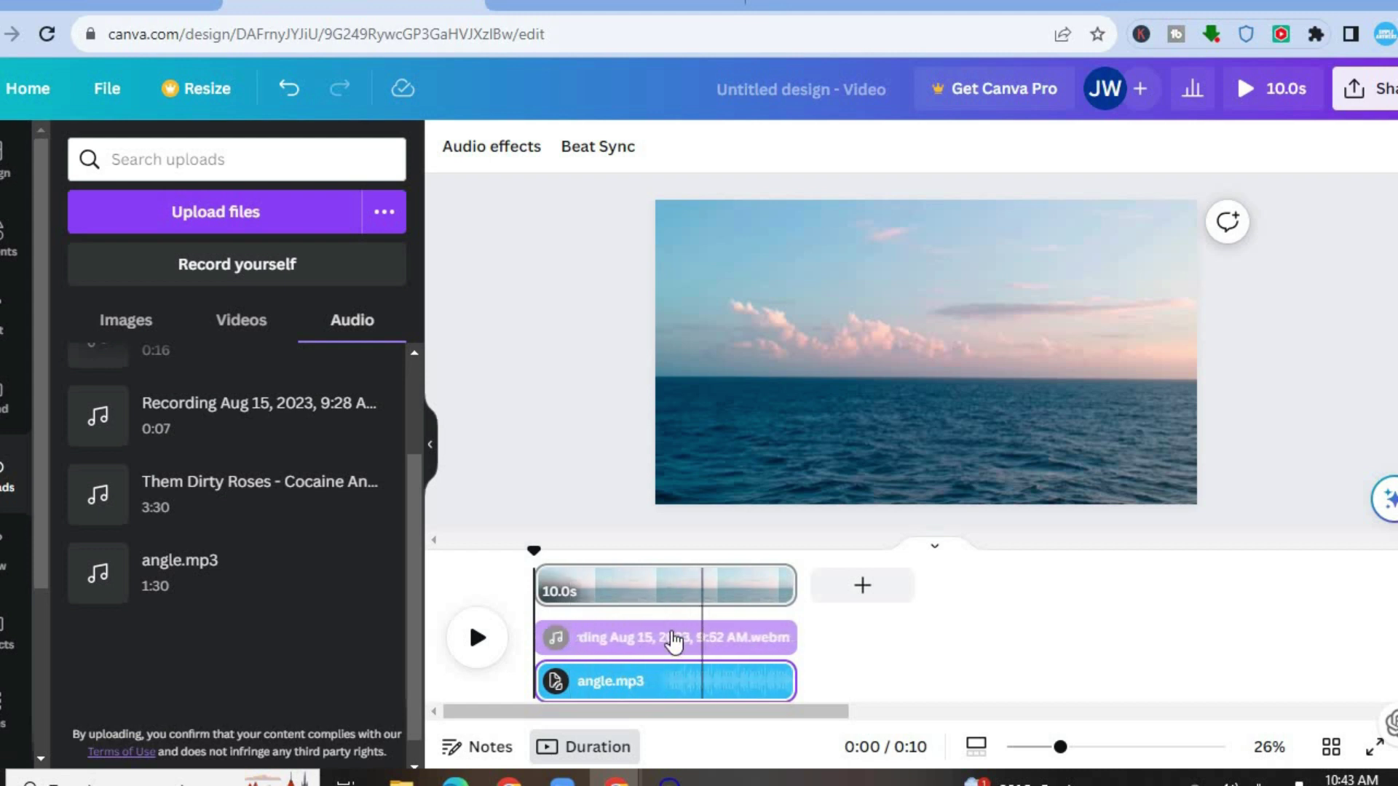
Step: Raise the recorded voice clip's volume to 133
click(738, 638)
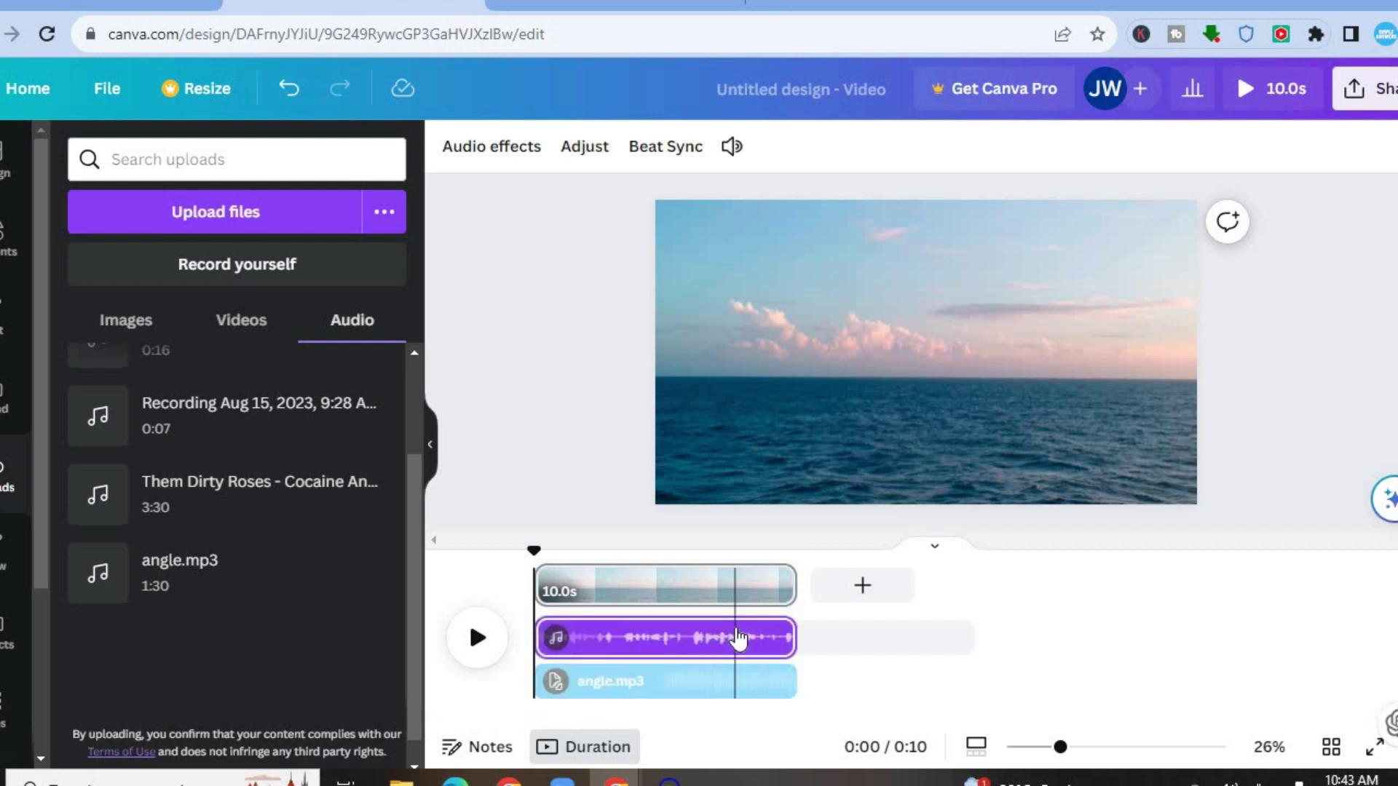
click(737, 638)
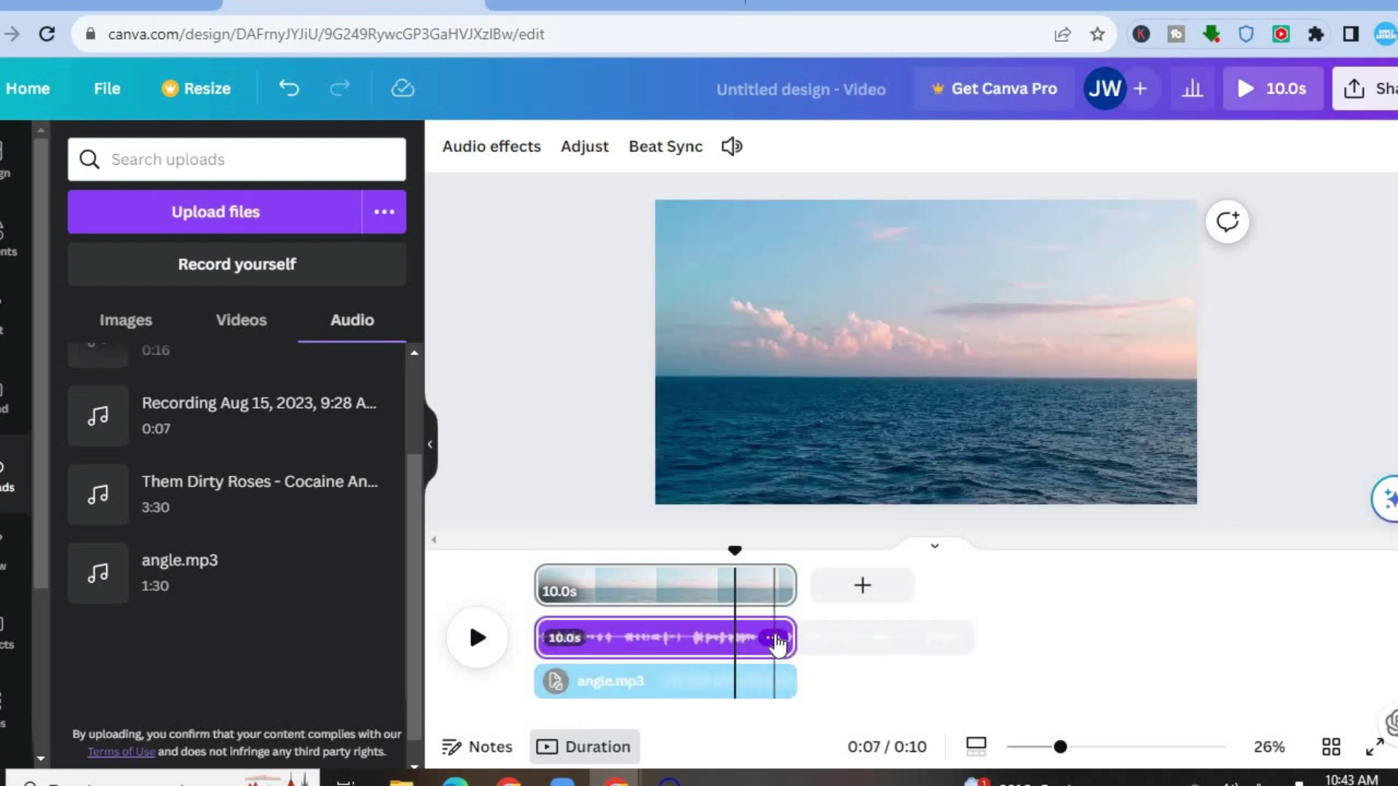
click(773, 639)
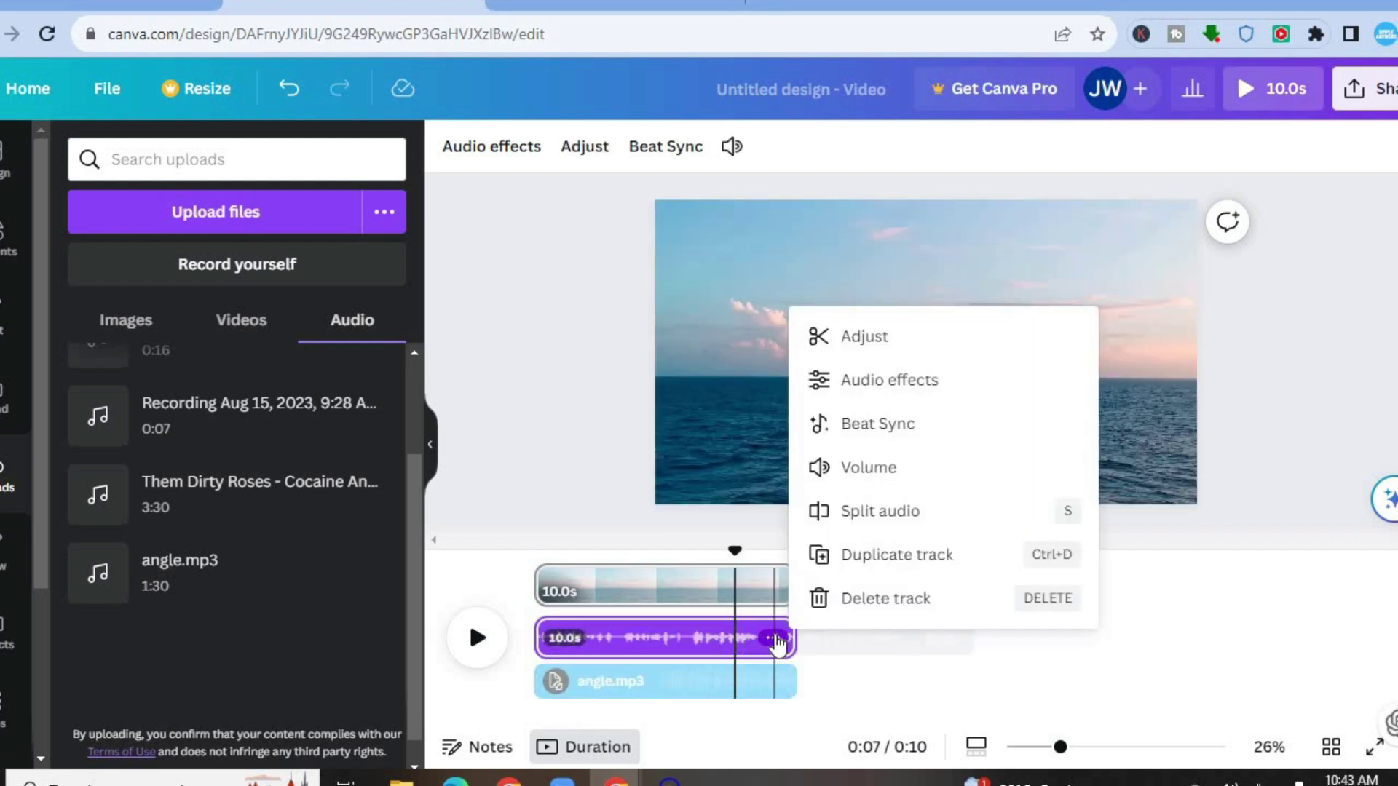
click(865, 469)
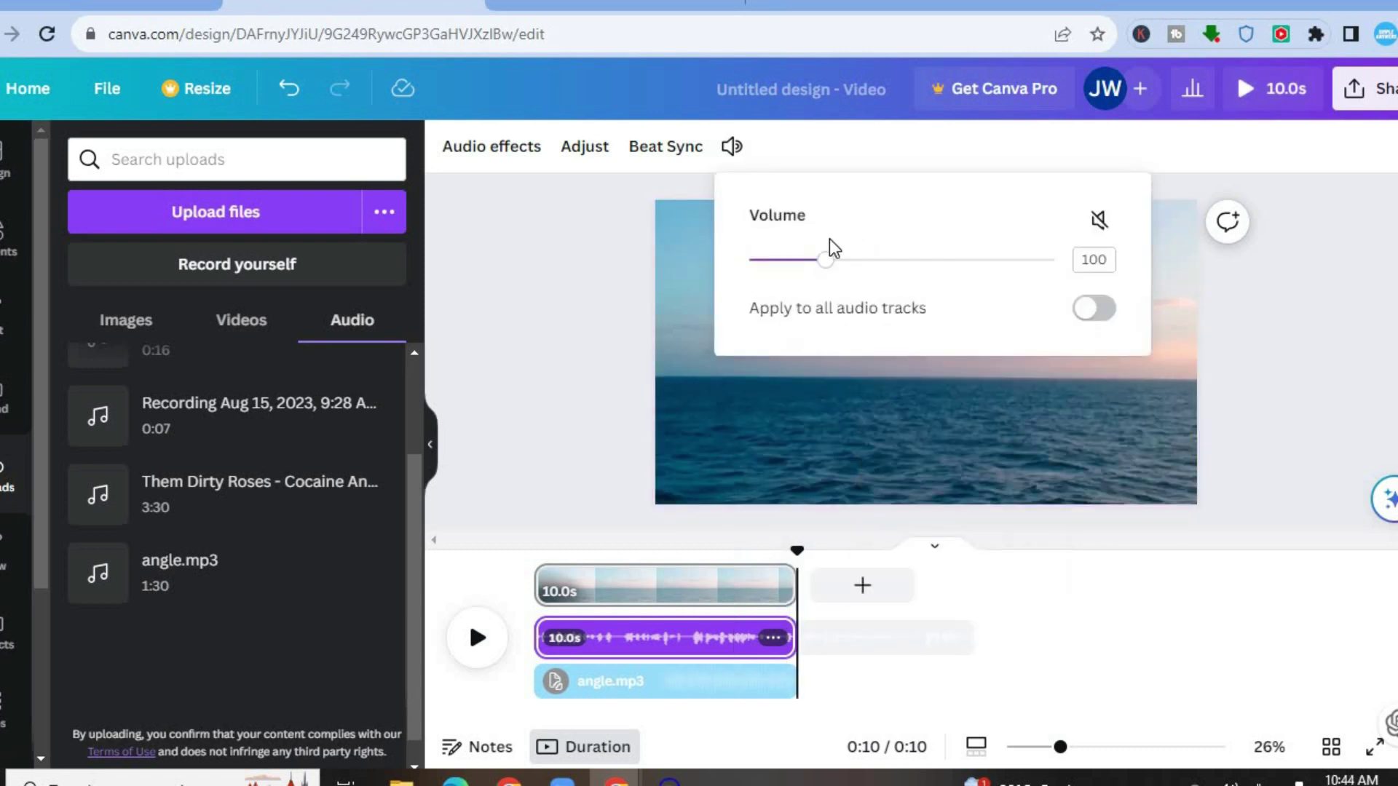
drag(824, 264, 850, 260)
Step: Select angle.mp3 and open its volume setting from the right-click menu
click(706, 682)
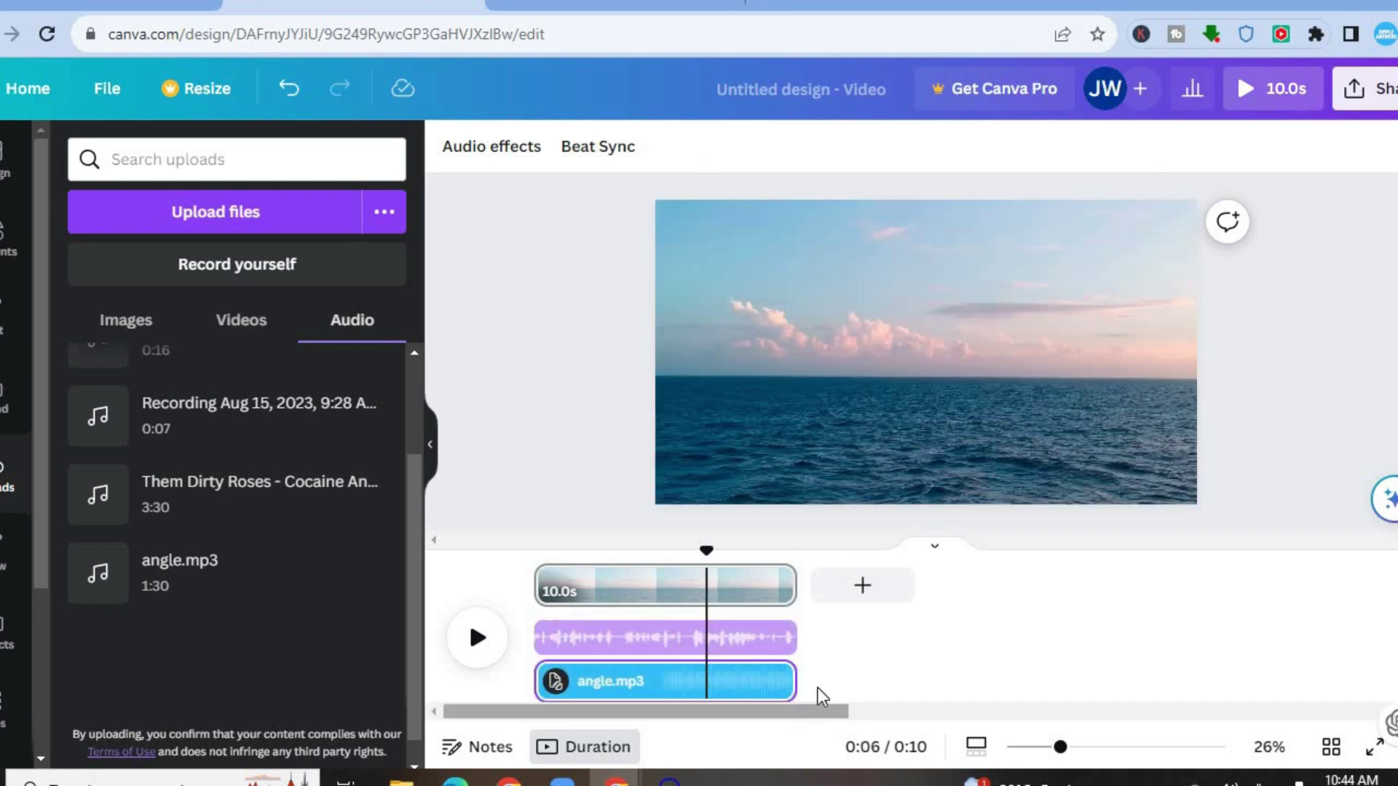
click(837, 685)
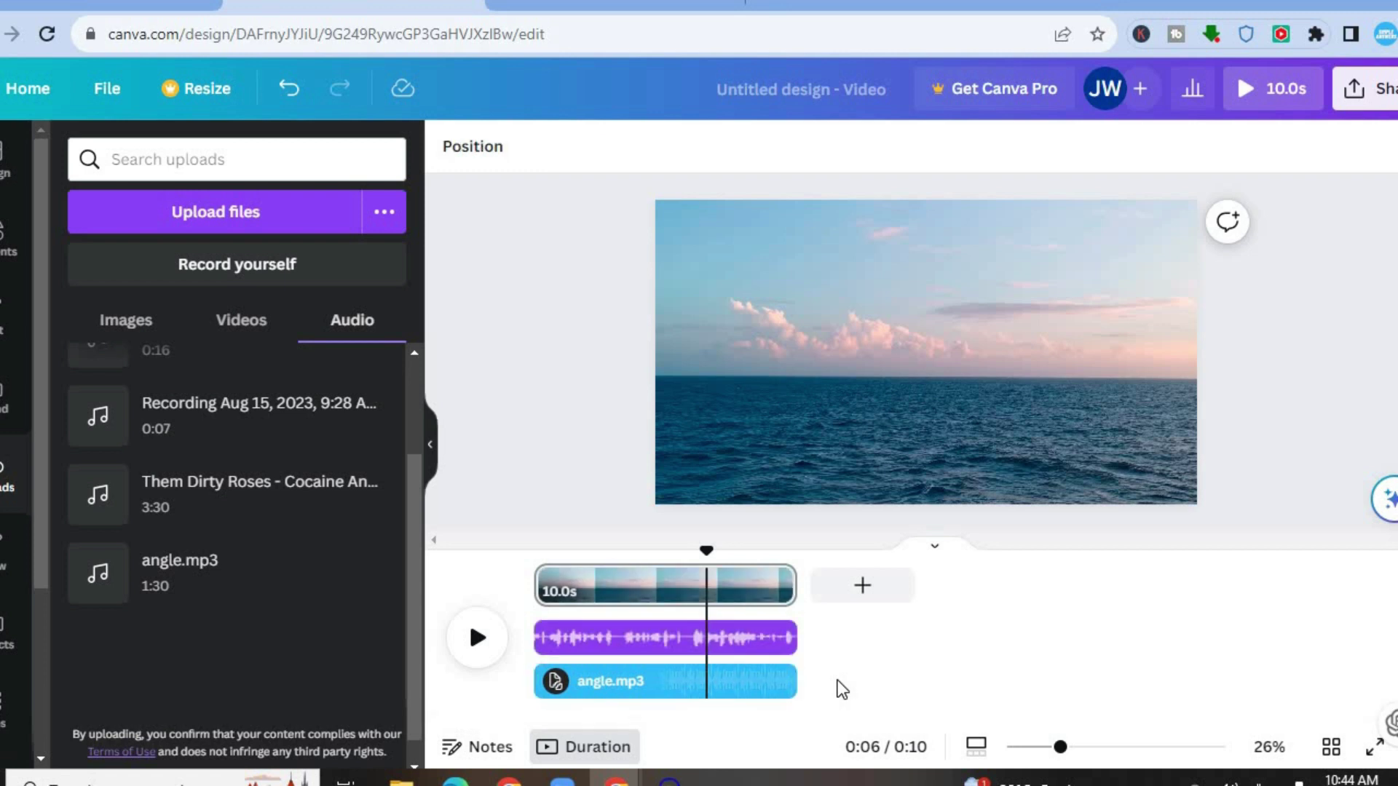
click(749, 688)
right_click(752, 690)
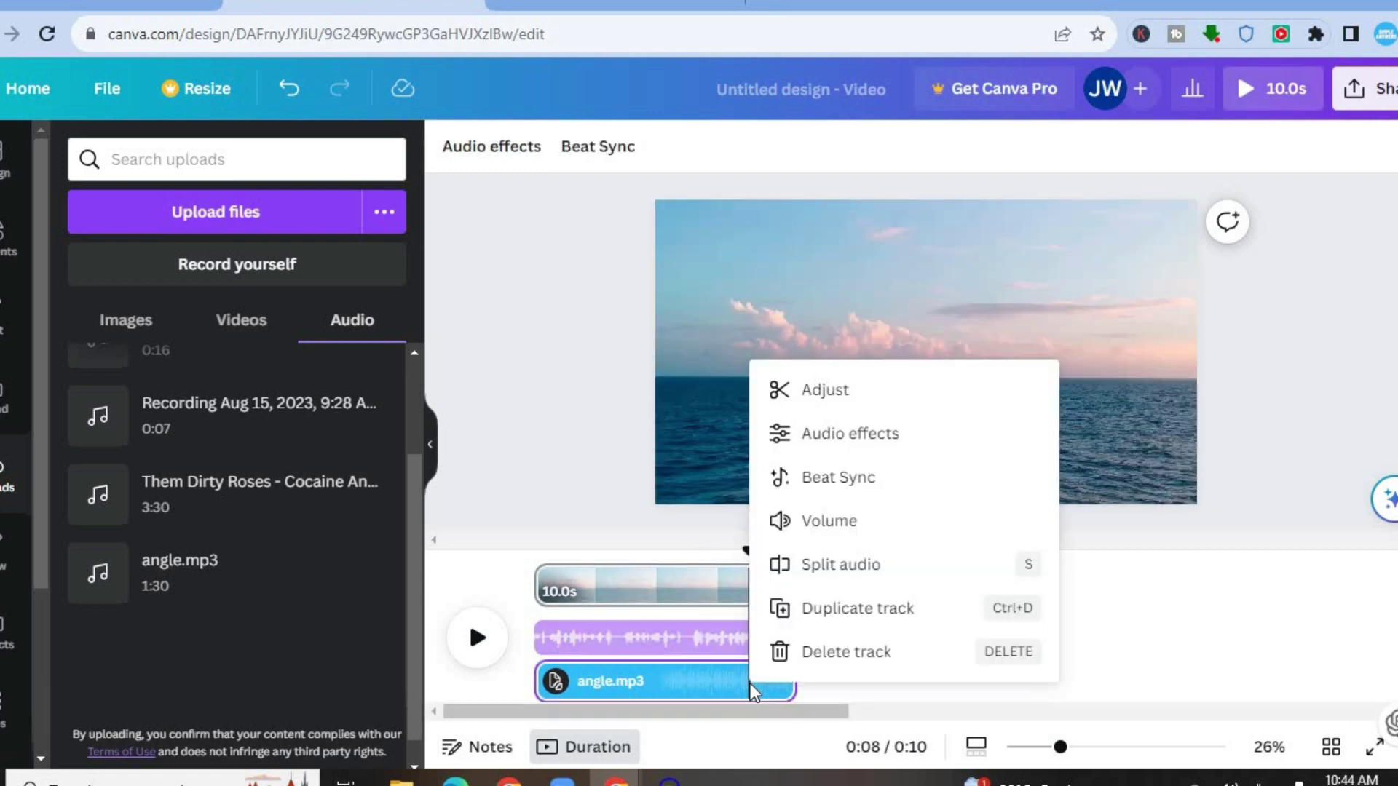
click(848, 518)
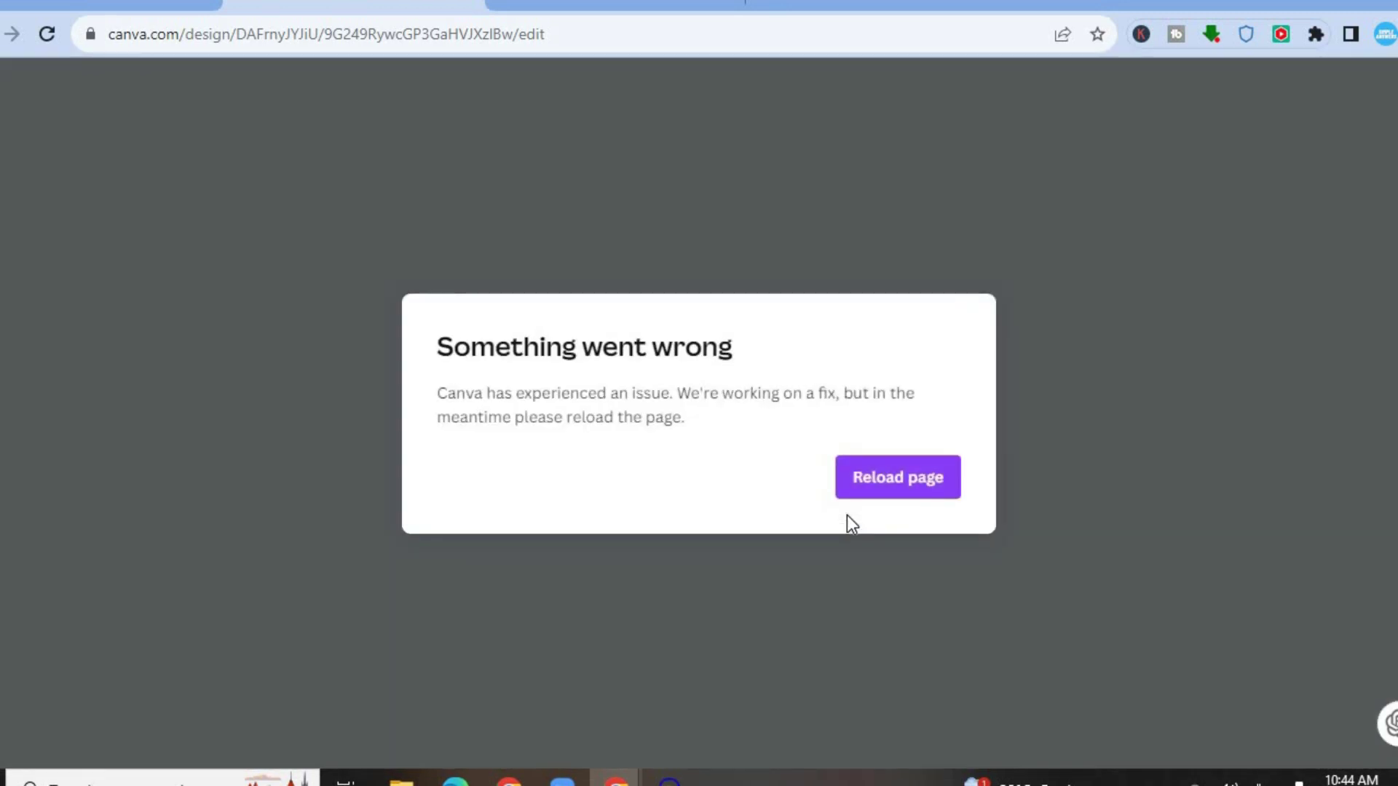
Step: Reload the crashed editor page to restore the ocean video design
click(882, 482)
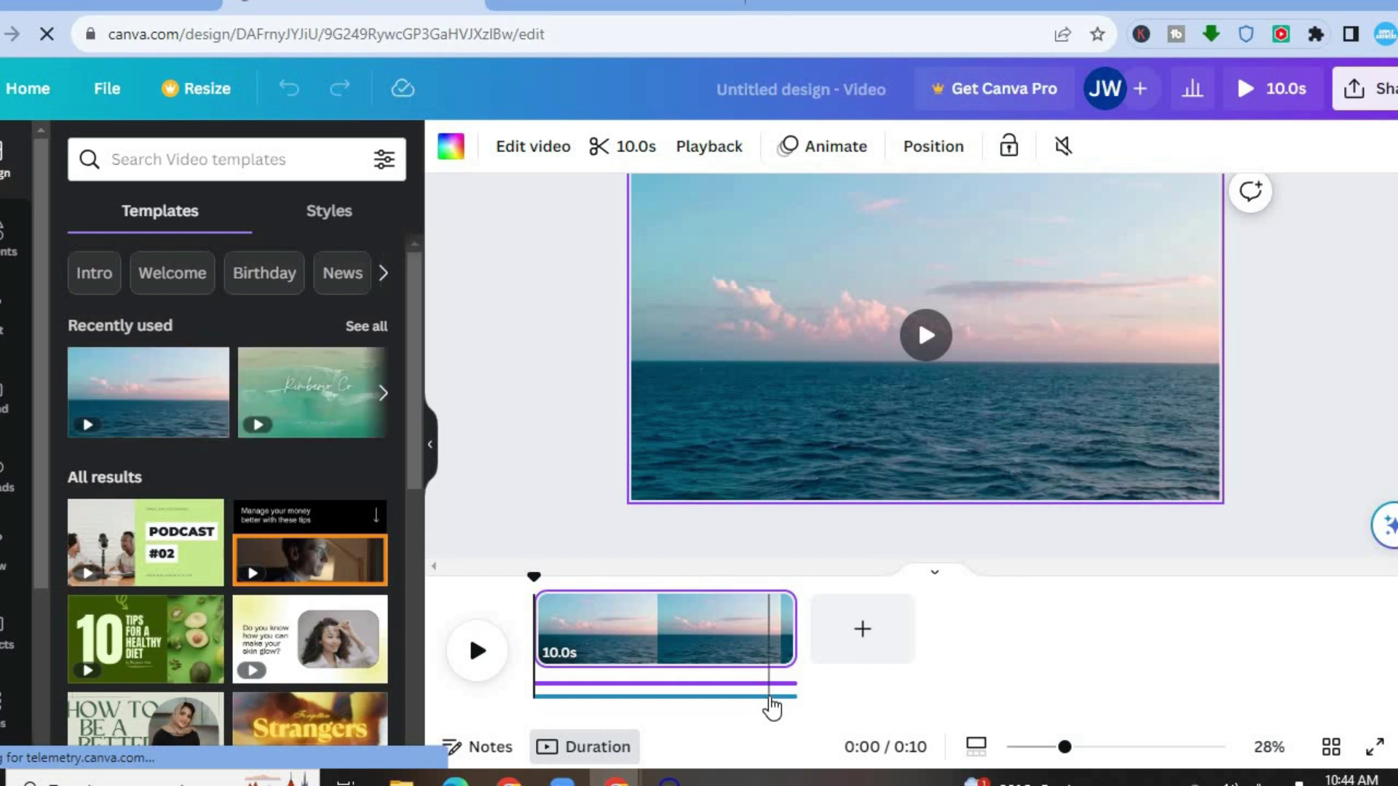
Step: Lower the audio track's volume to 24 and preview the video from the start
click(769, 697)
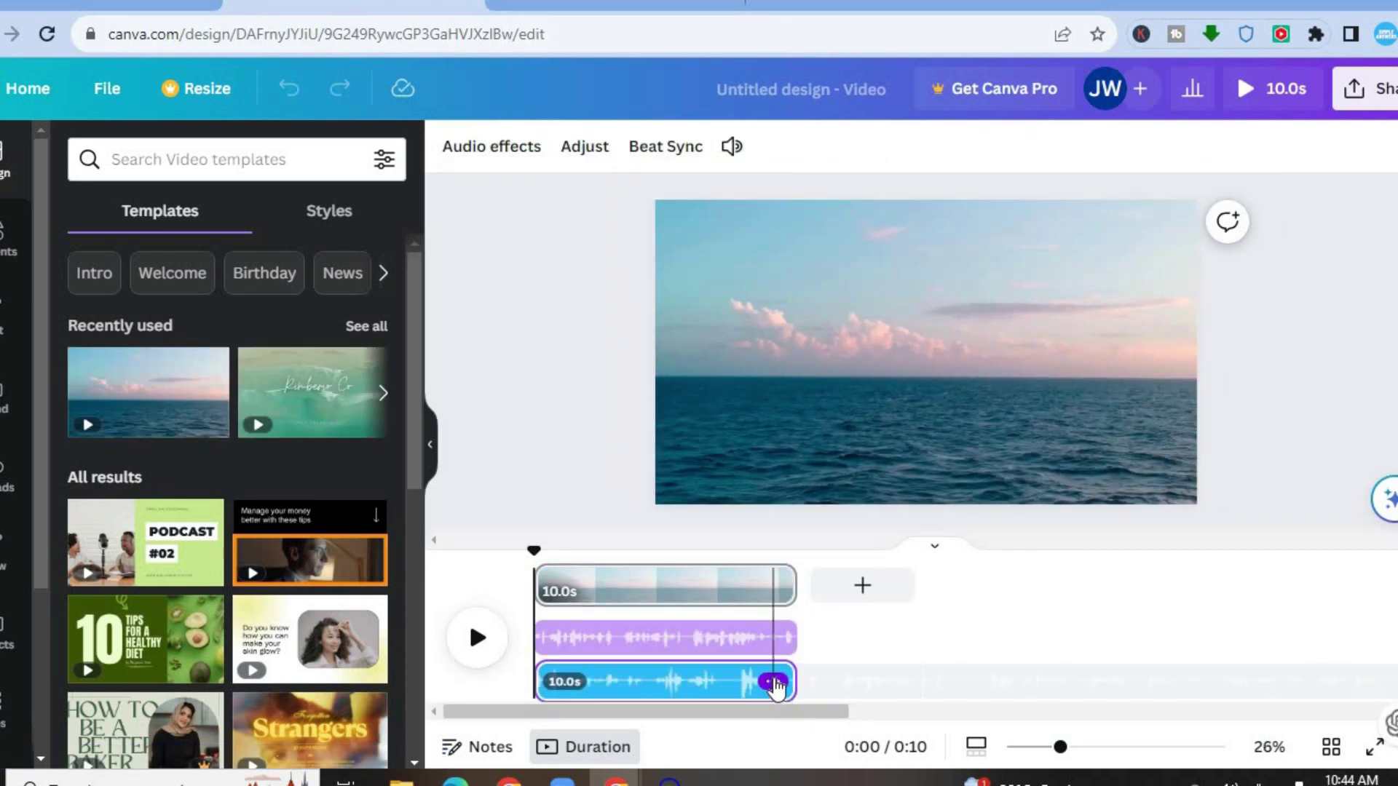
click(773, 684)
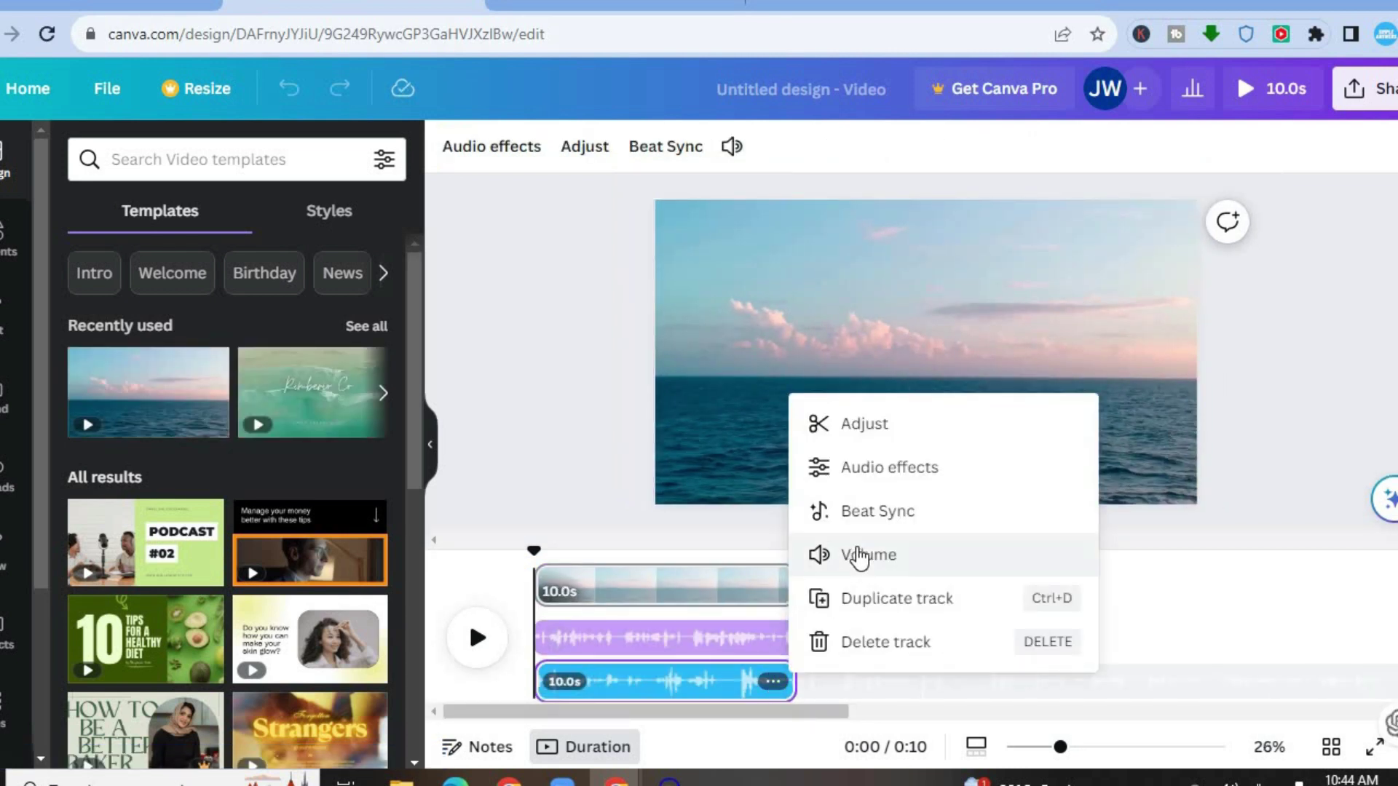
click(817, 555)
drag(827, 262, 770, 269)
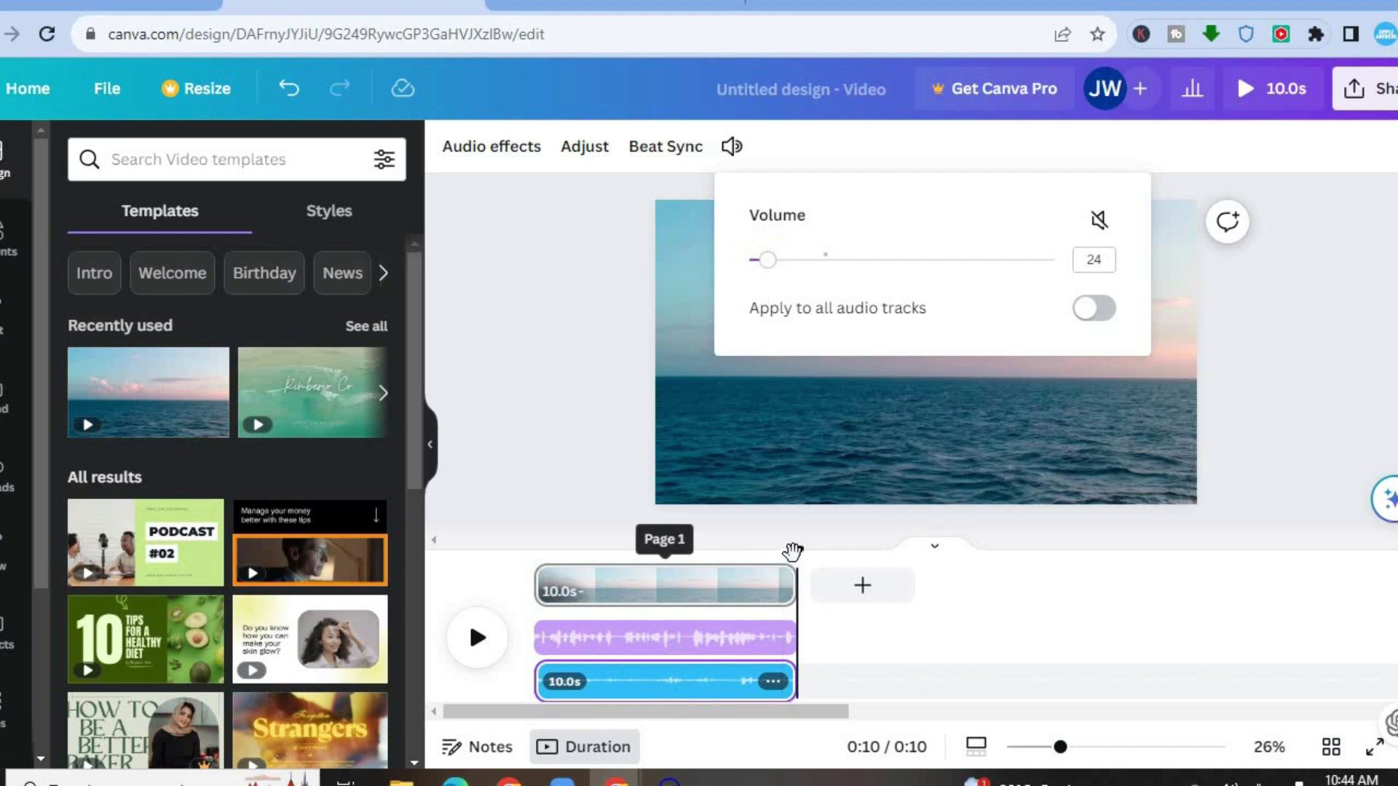
drag(795, 551, 534, 551)
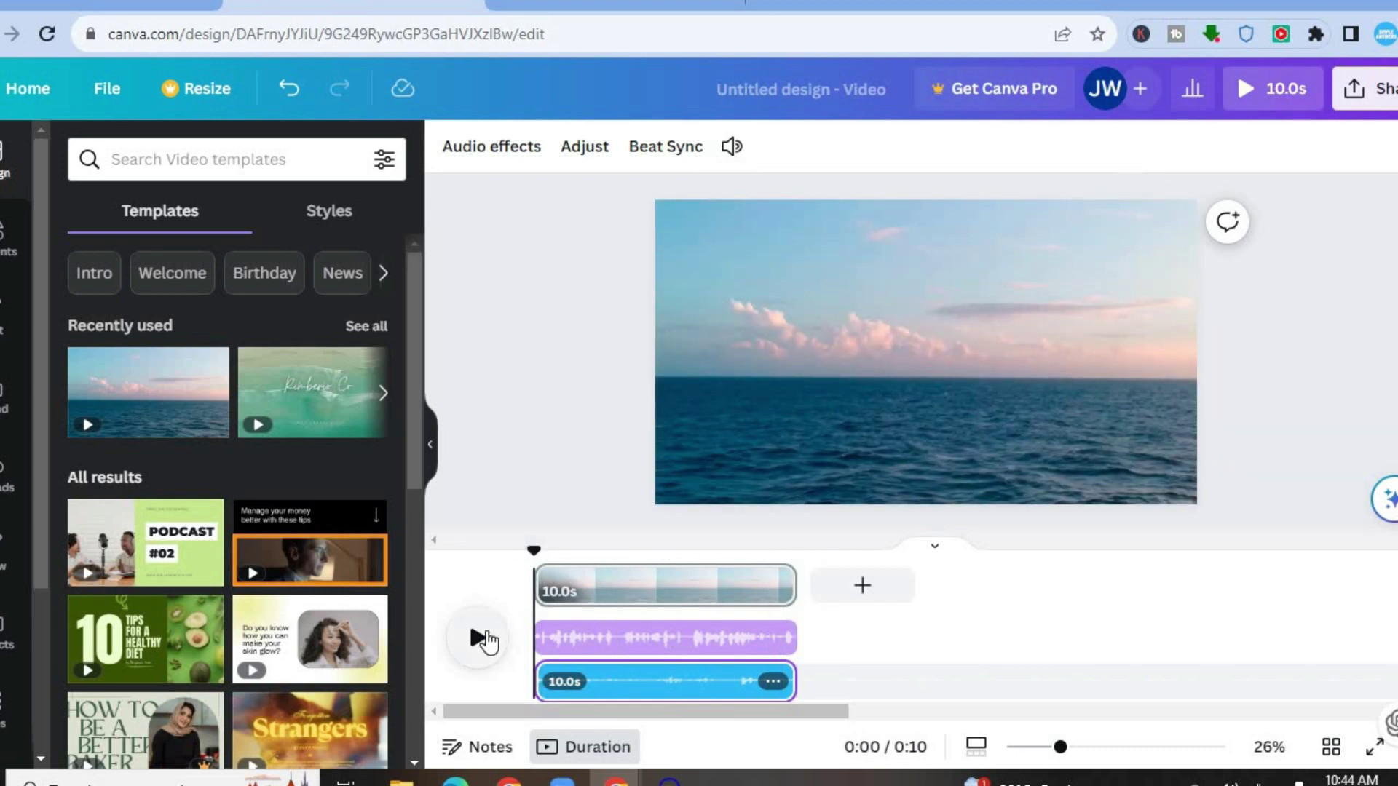
click(485, 638)
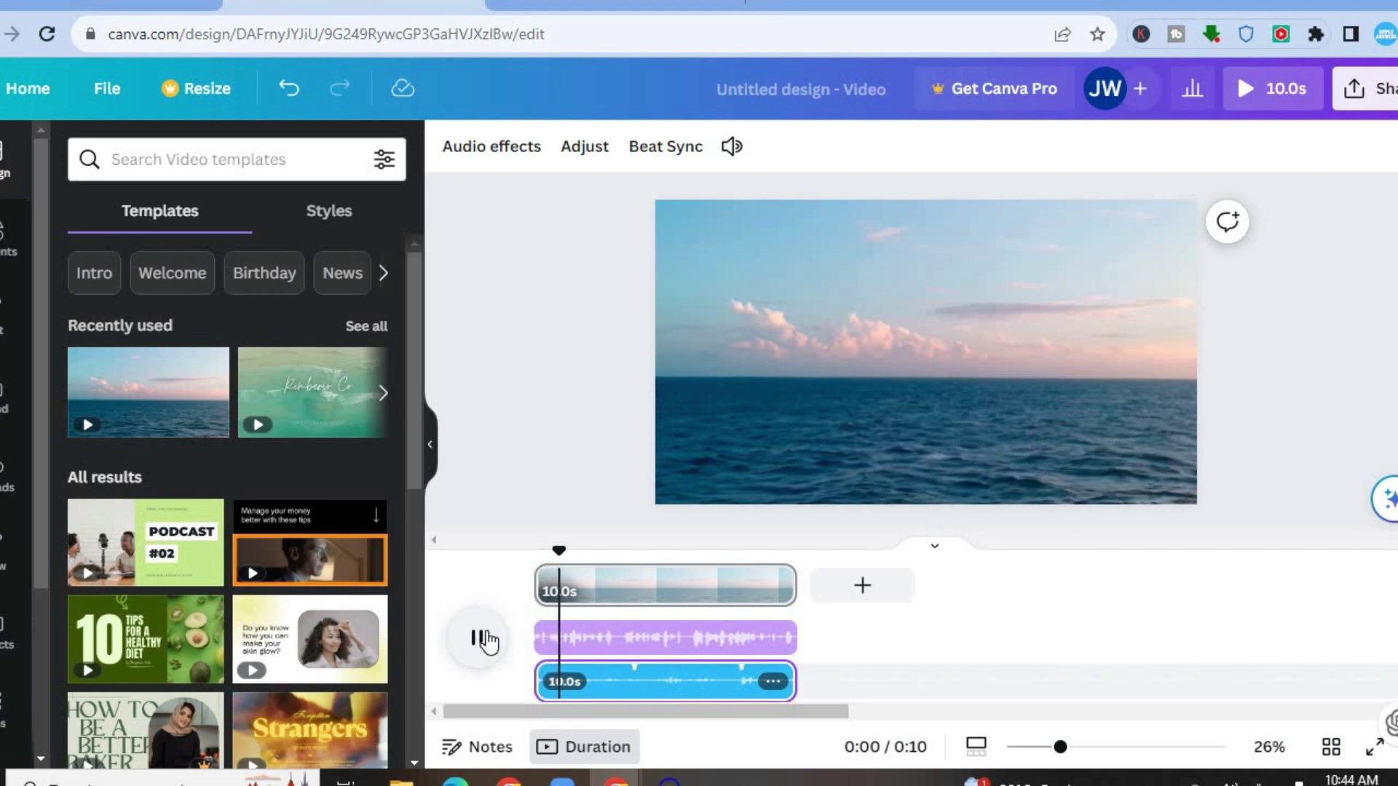
click(482, 638)
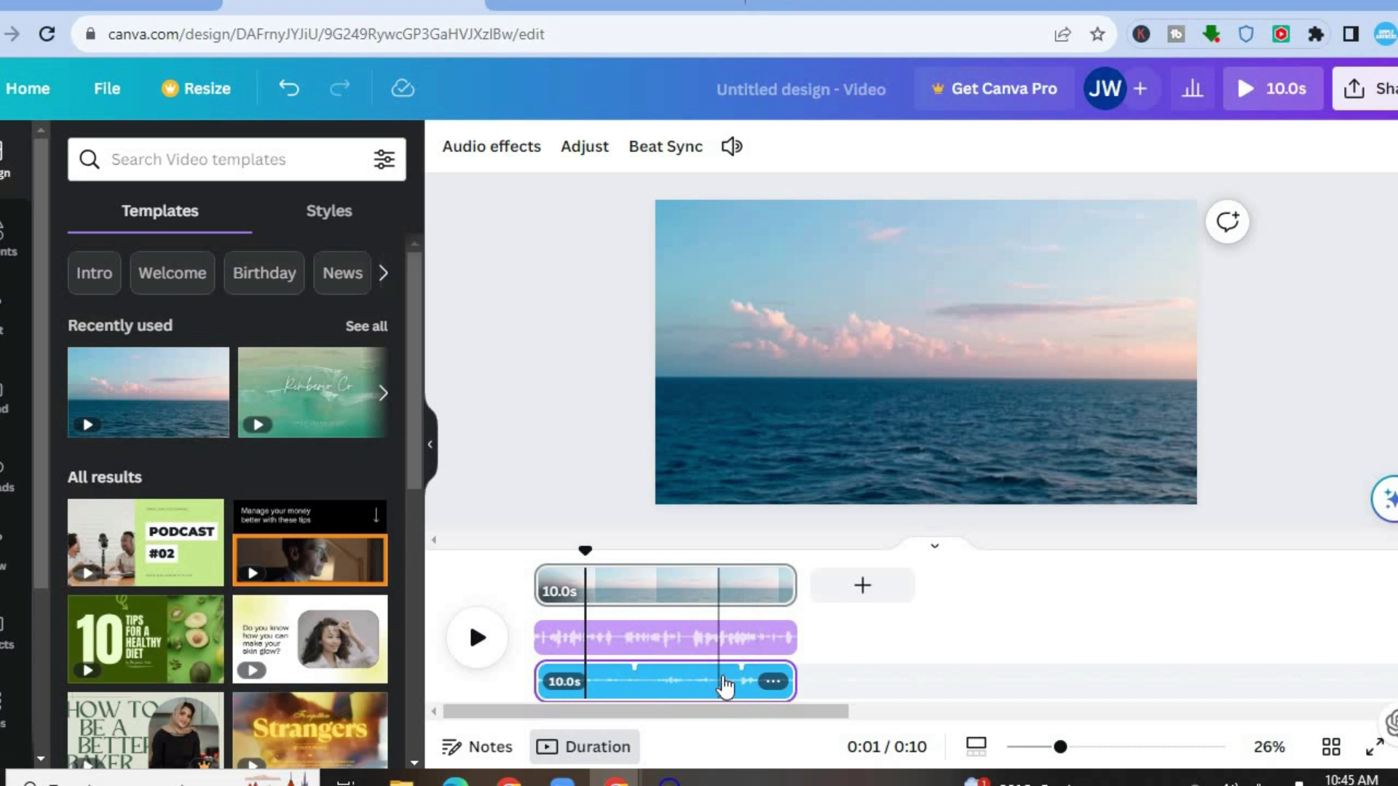
Step: Turn the blue audio track's volume down further to 11
click(774, 682)
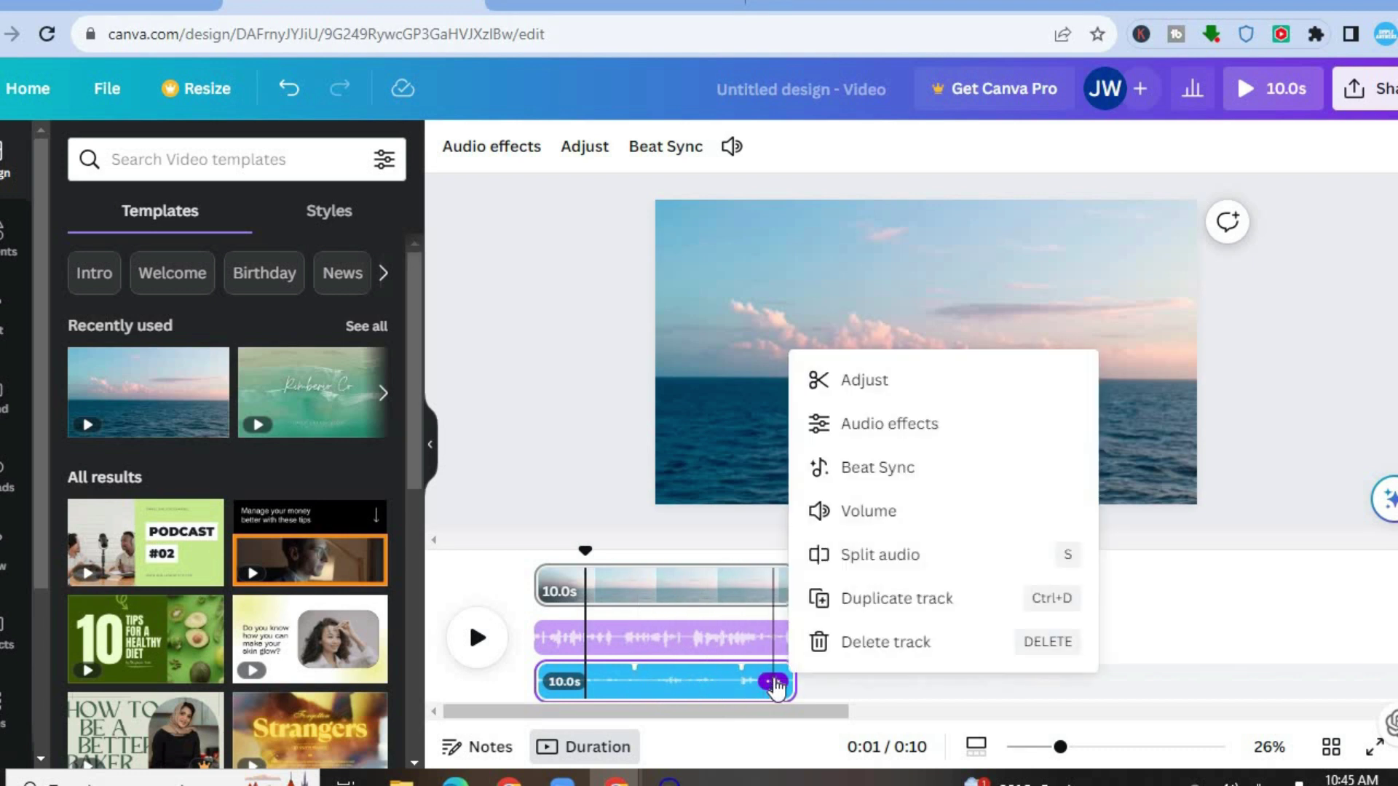
click(871, 514)
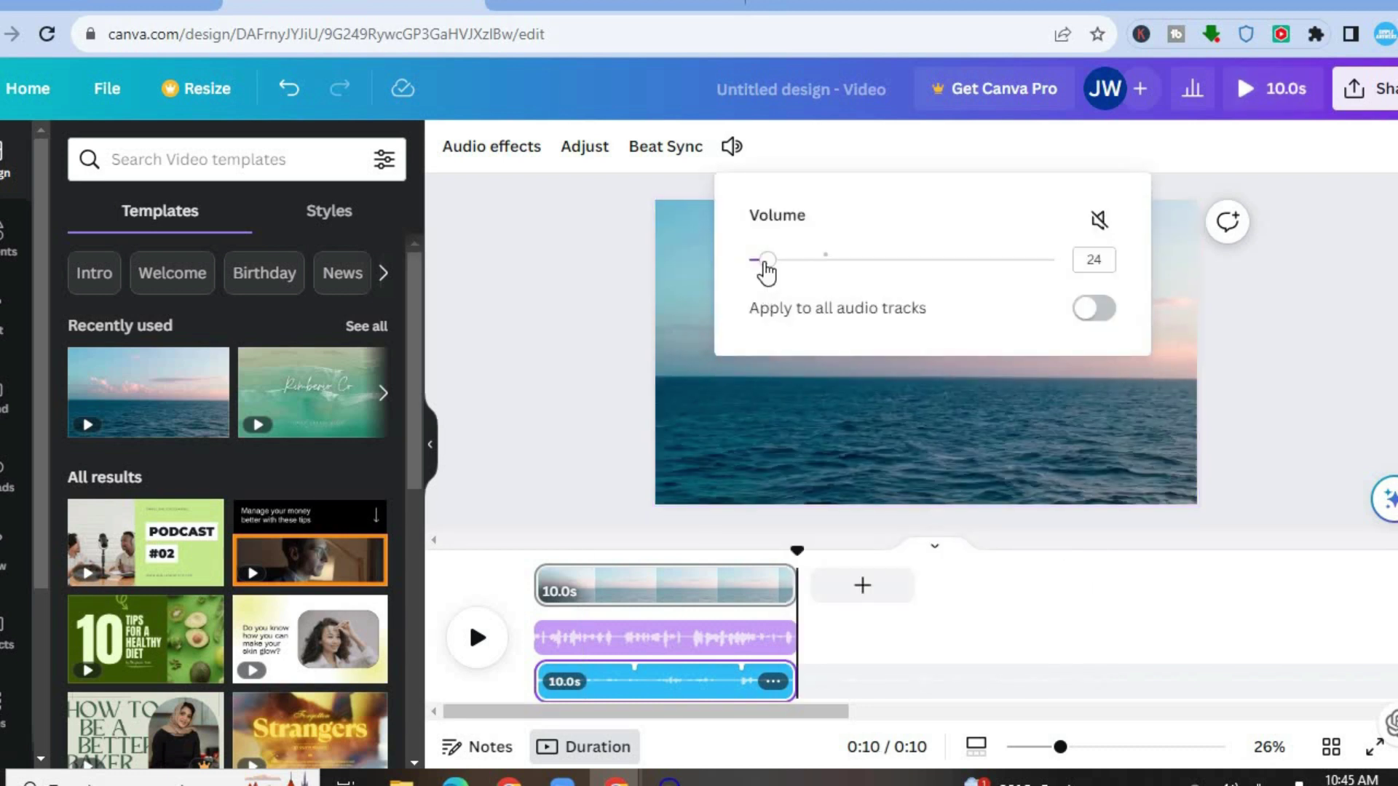
drag(761, 263, 754, 260)
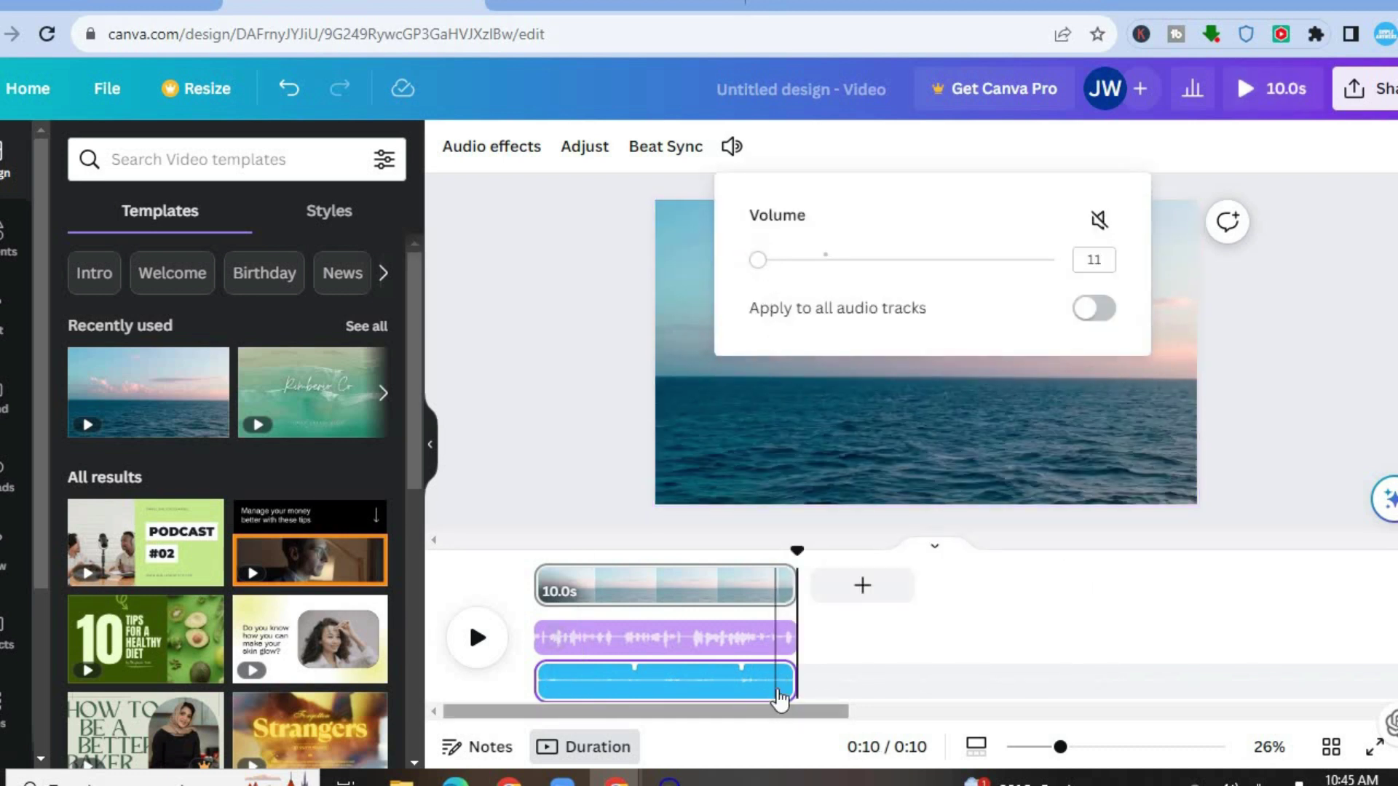
click(773, 683)
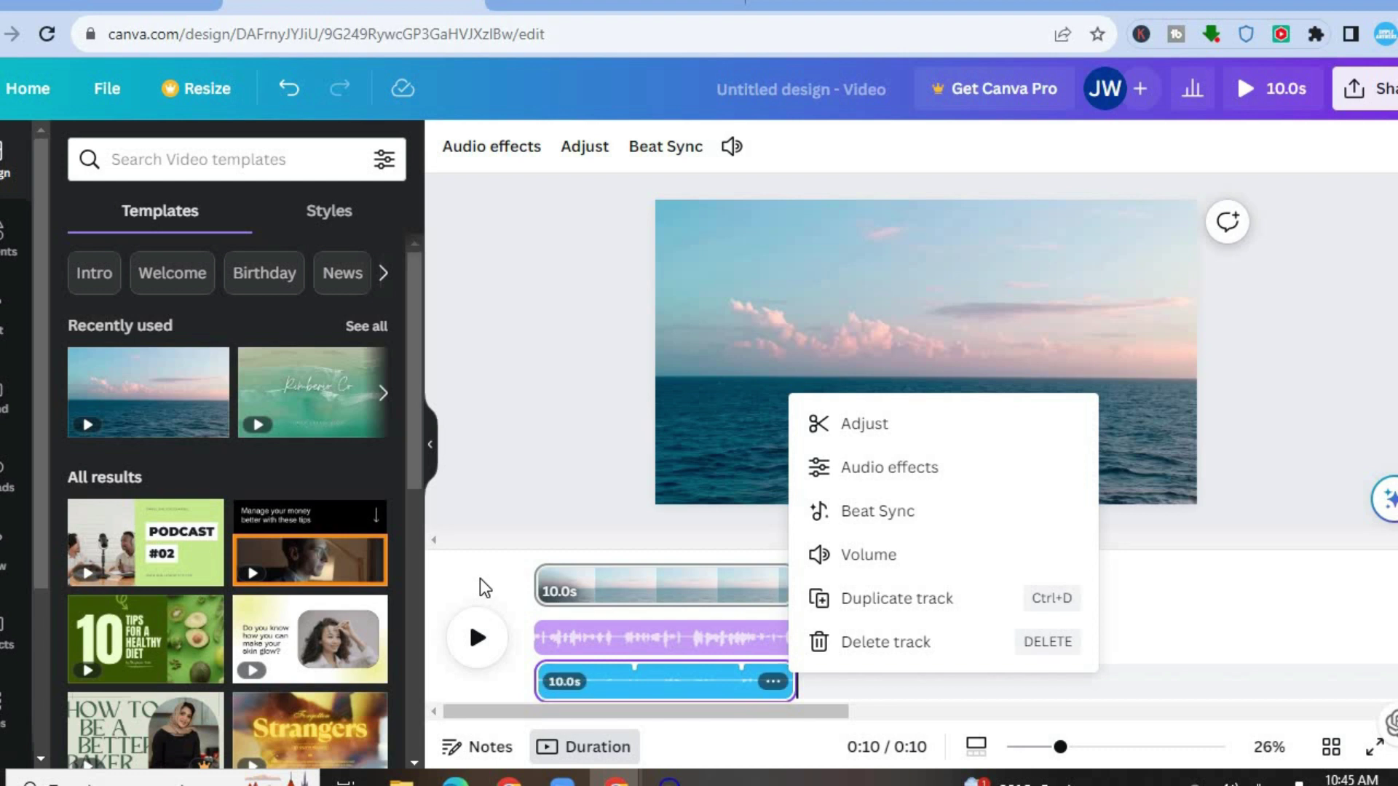
Step: Delete the blue audio track, then the purple one, from their options menus
key(Escape)
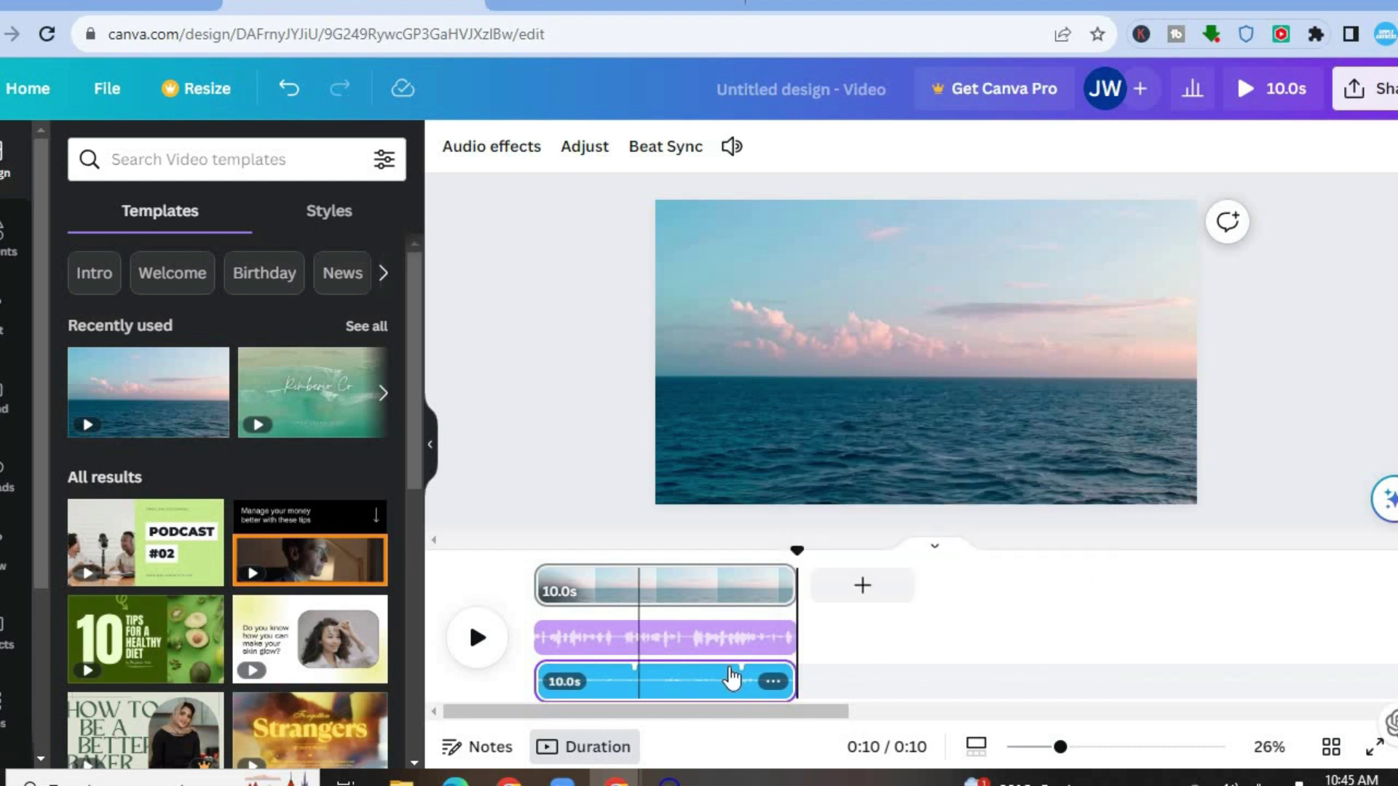
click(772, 682)
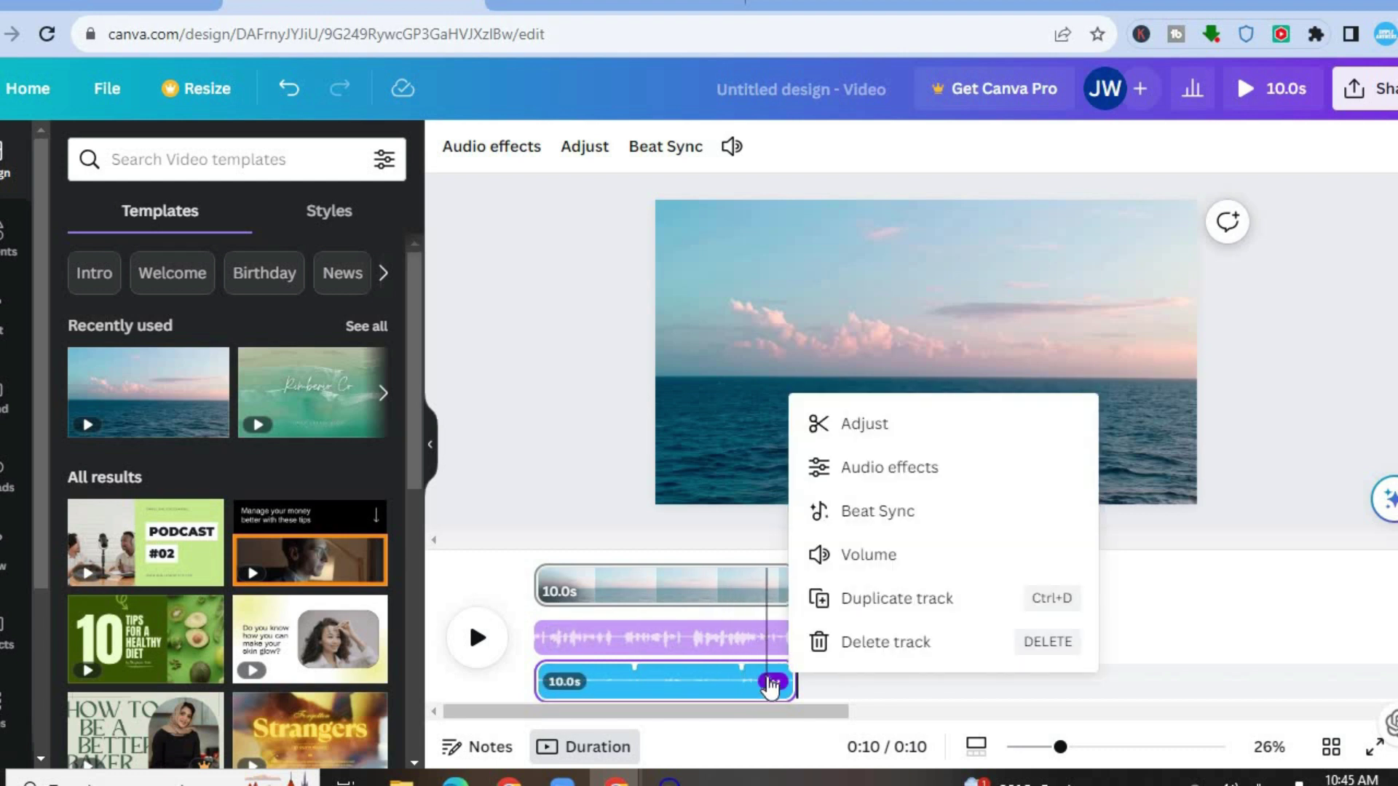
click(846, 641)
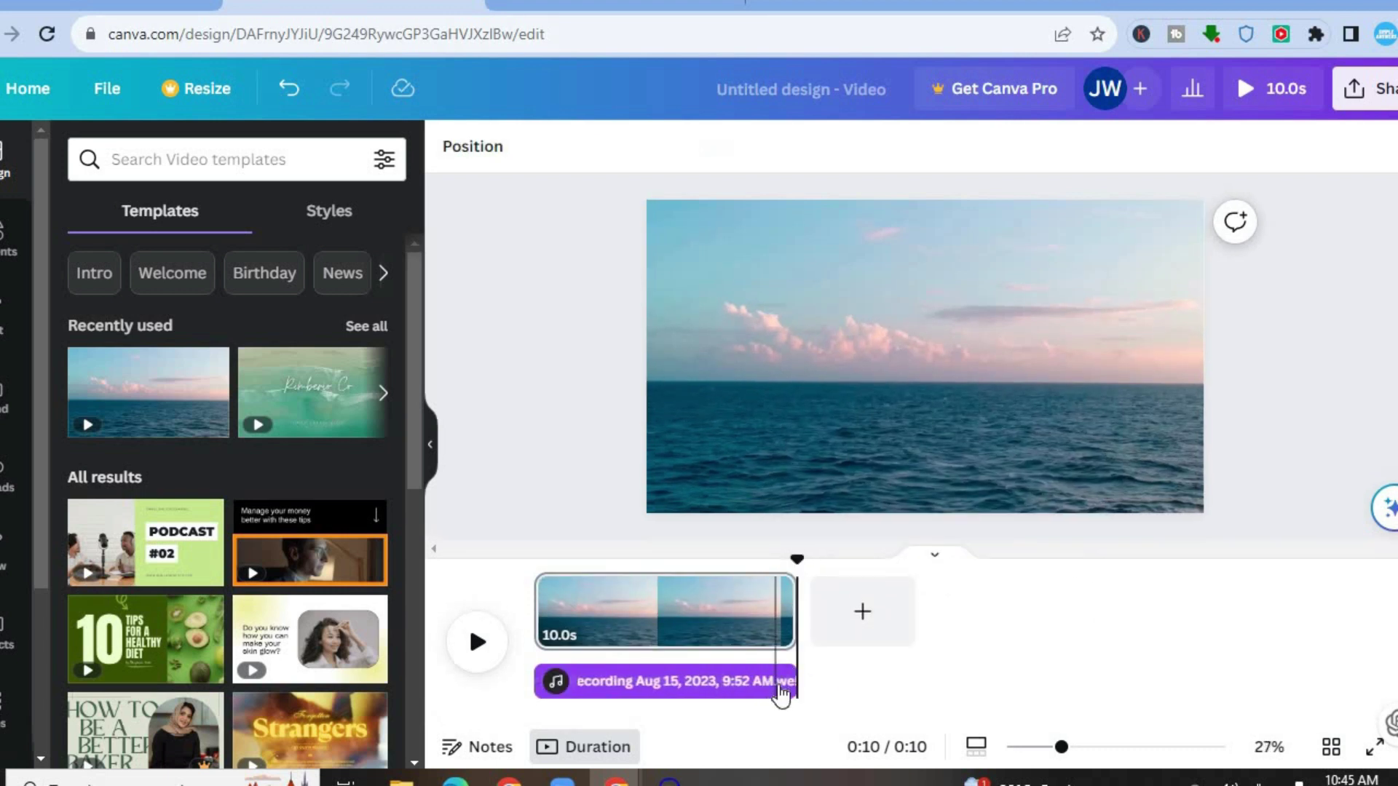
click(769, 687)
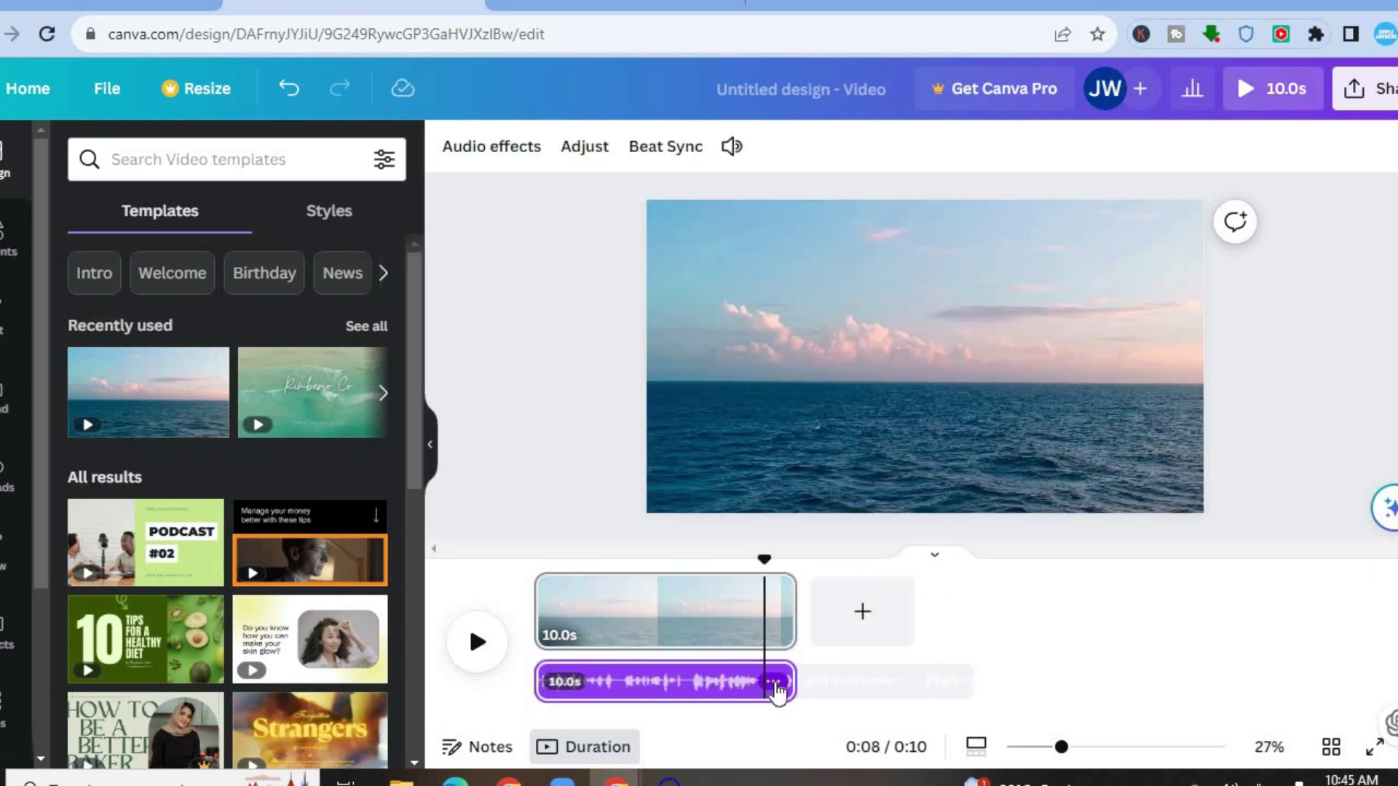
click(771, 682)
click(843, 636)
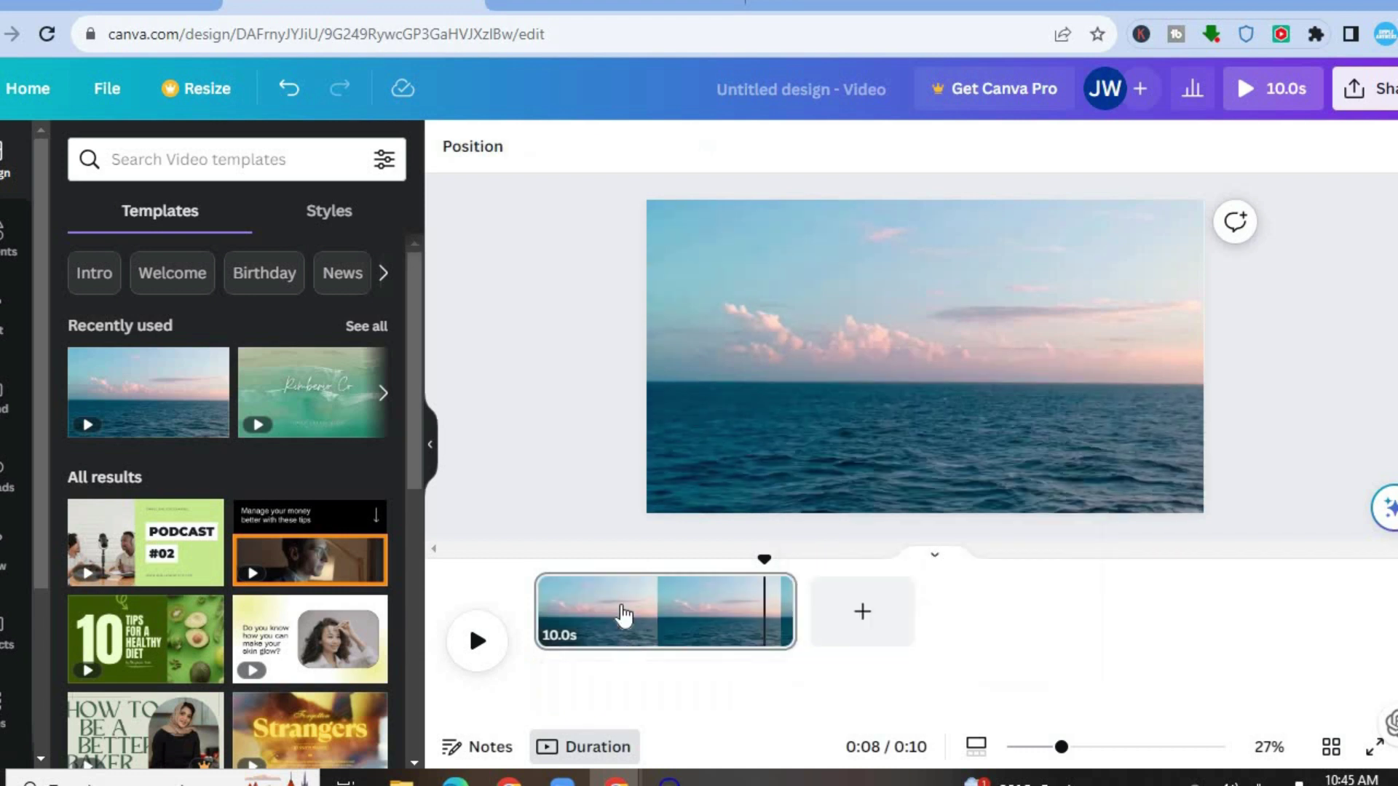
mouse_move(663, 670)
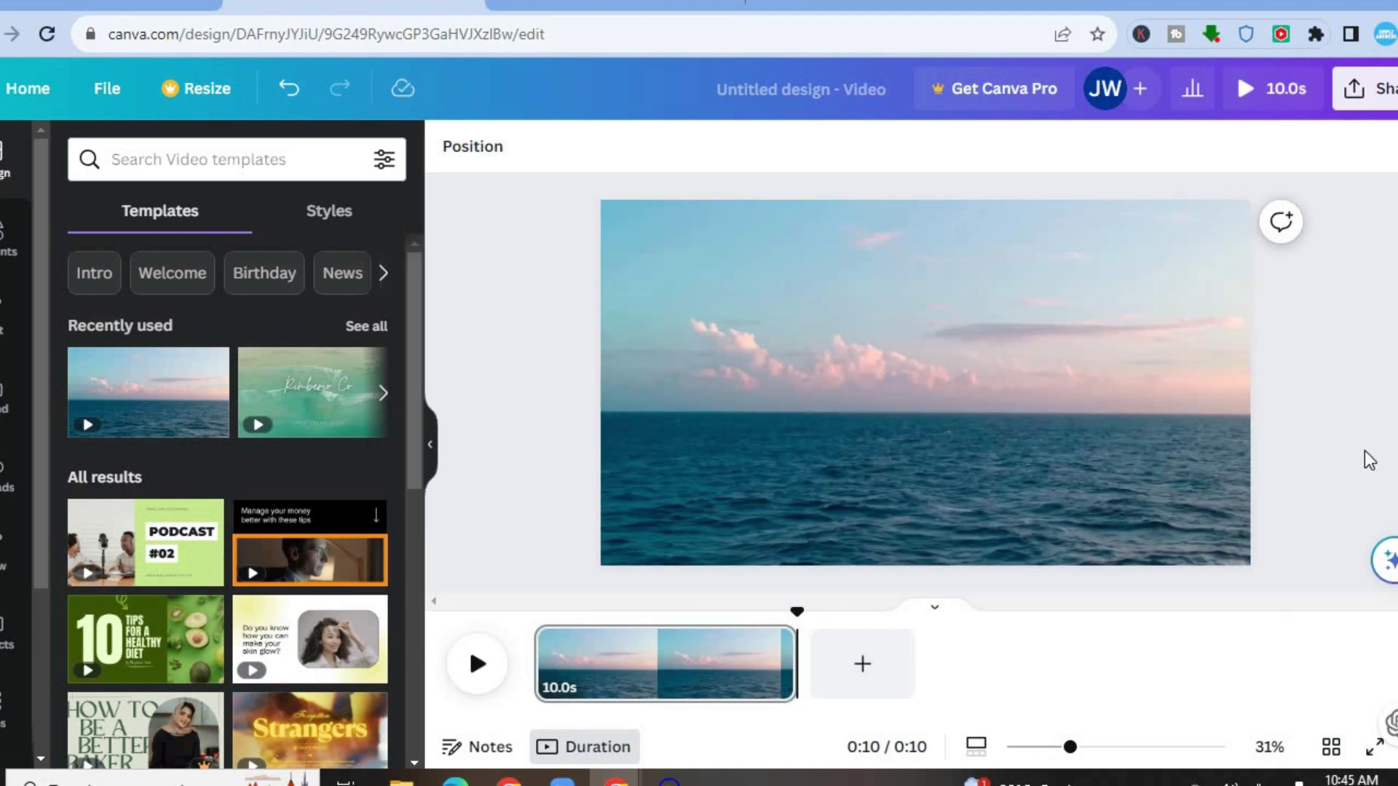
Step: Choose Present and record from the full Share options and go to the recording studio
click(1352, 102)
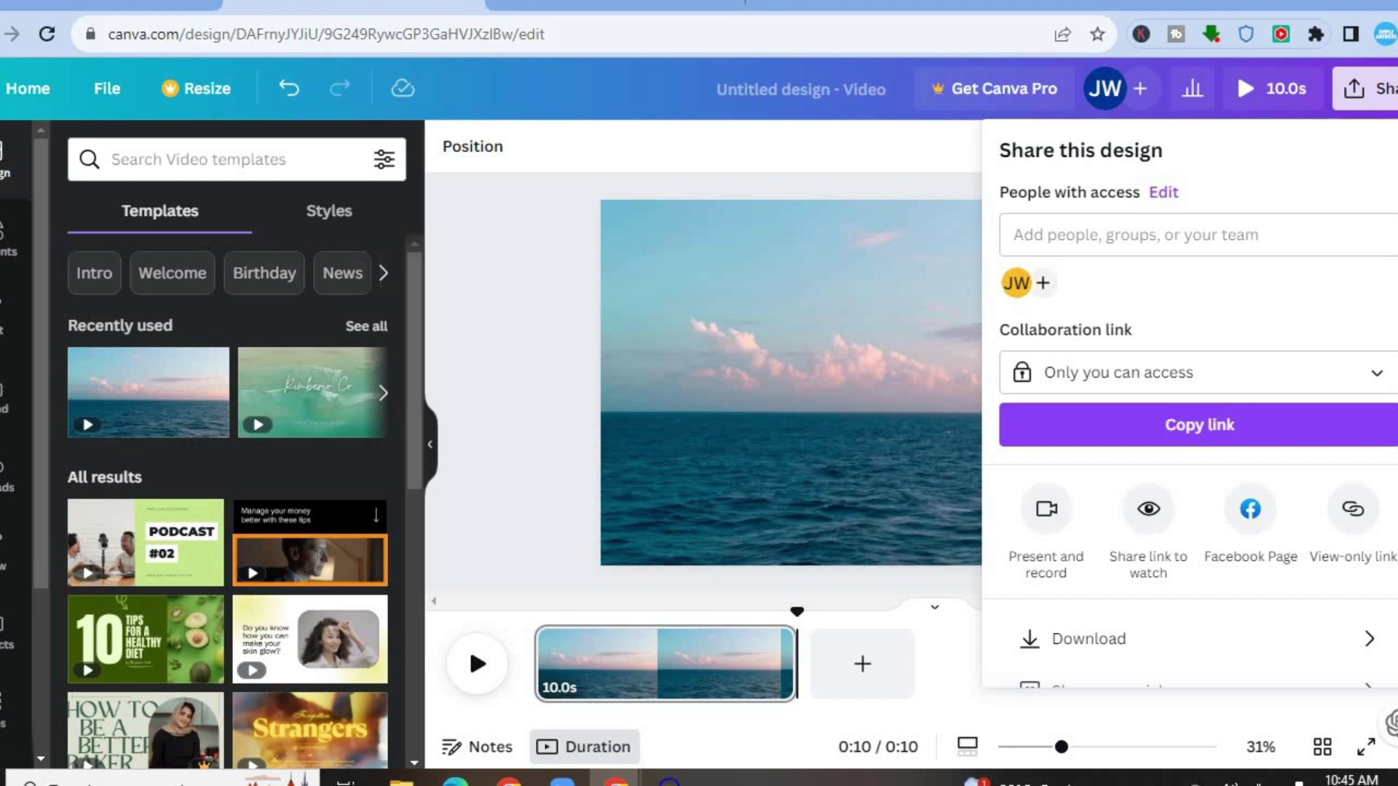
scroll(1194, 407, down, 1)
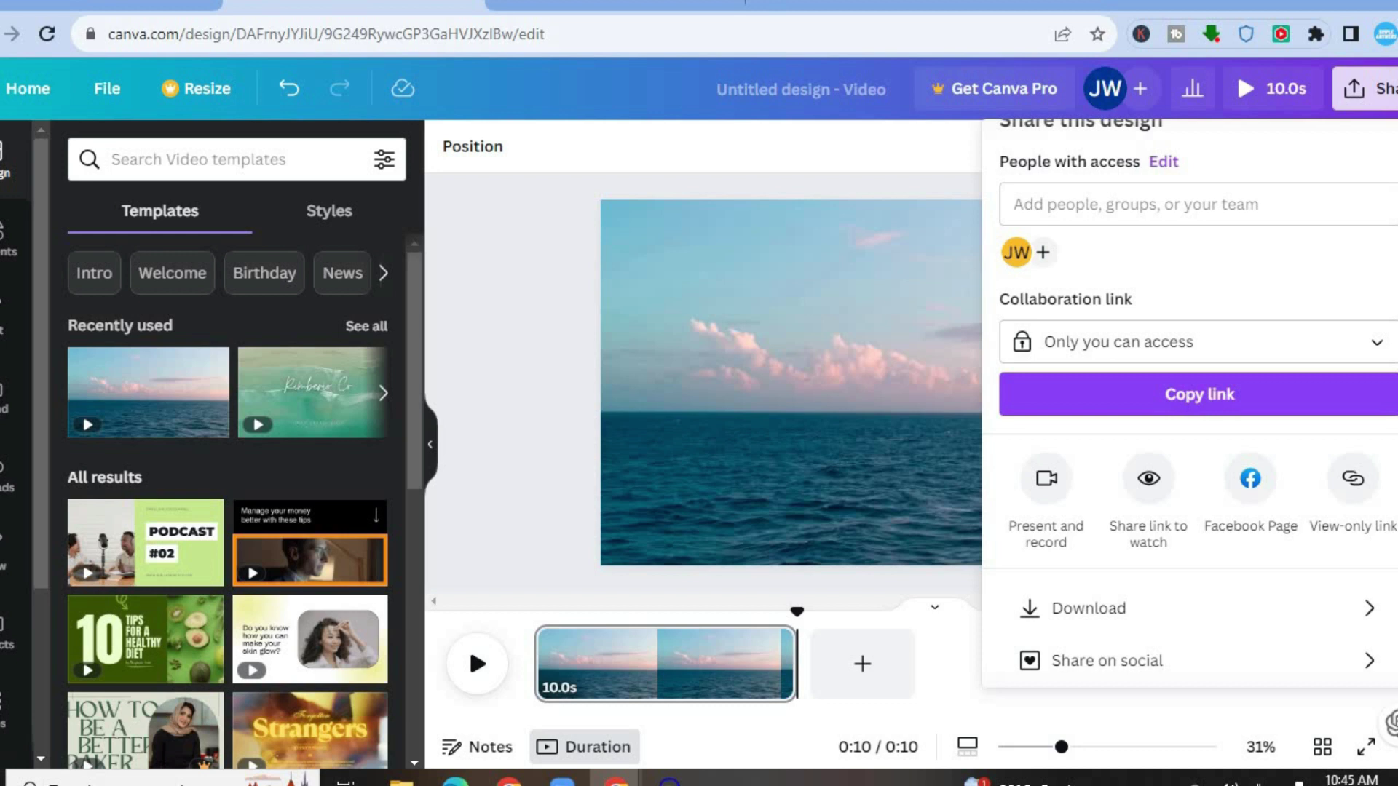
scroll(1190, 404, down, 3)
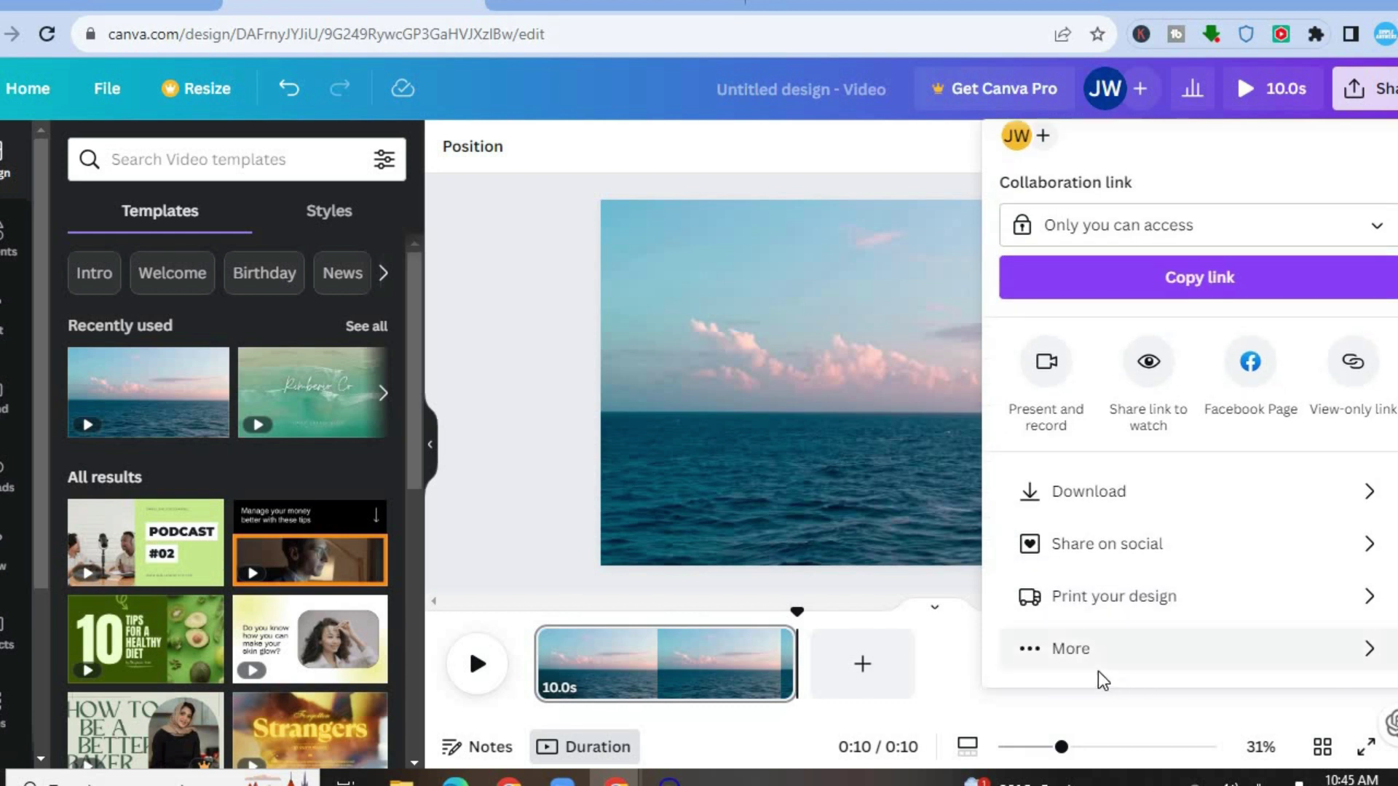
click(1028, 655)
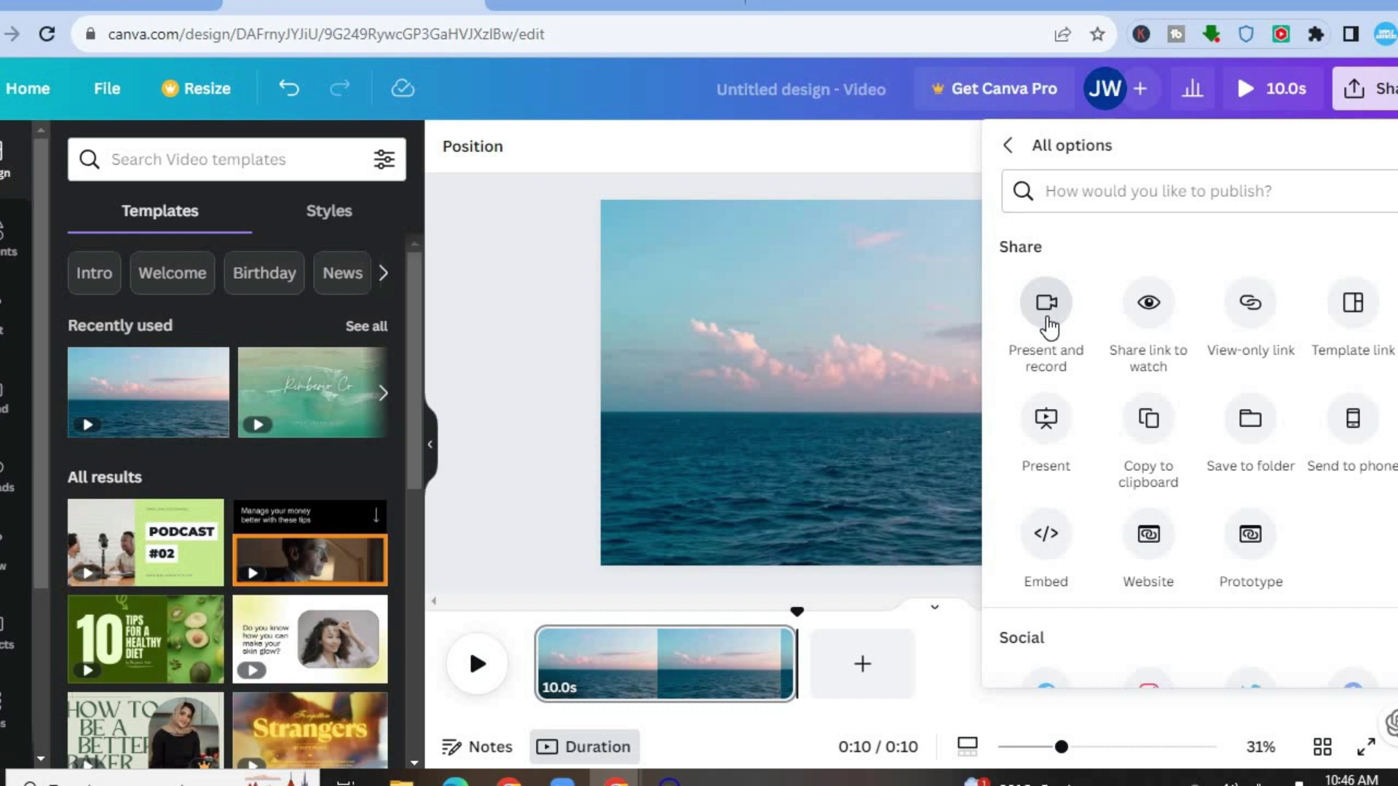
click(1046, 306)
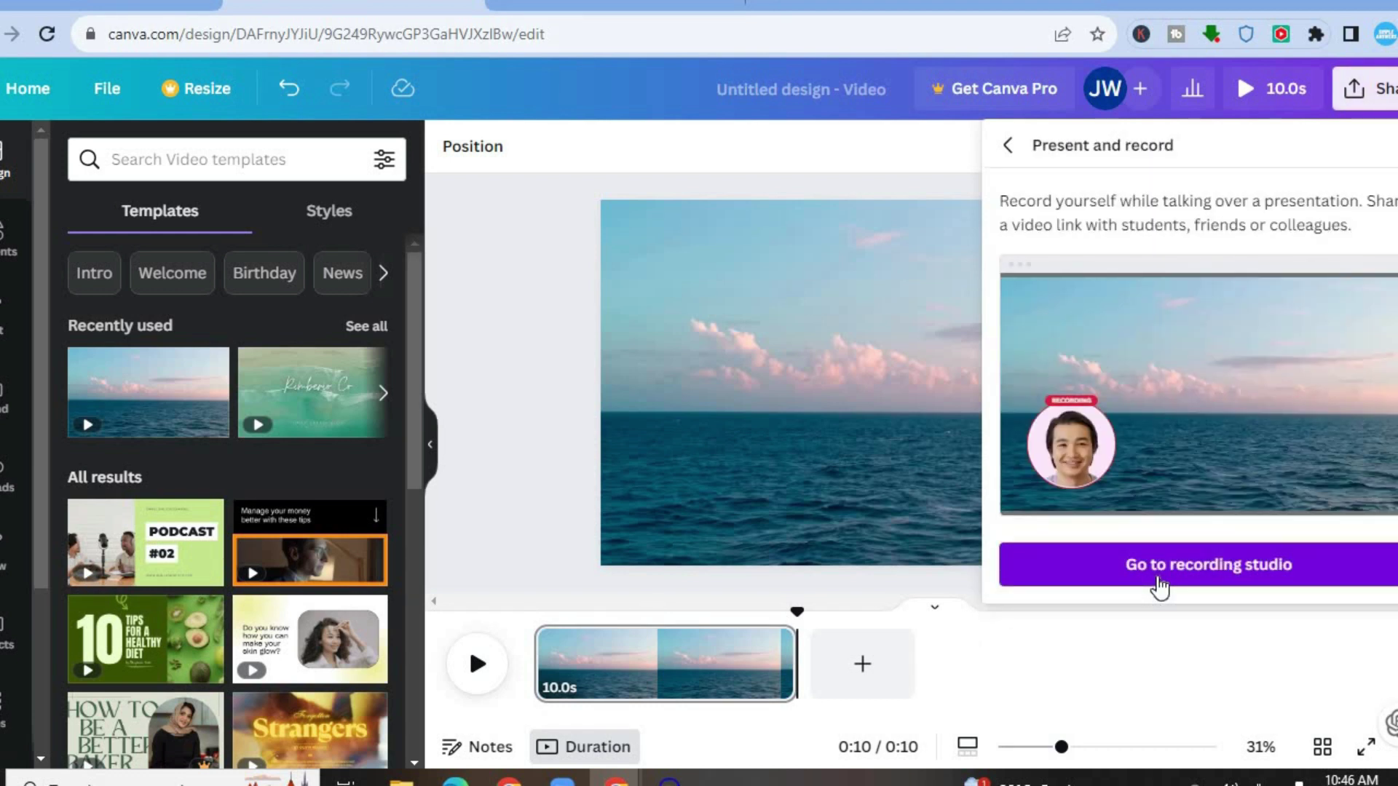
click(1158, 581)
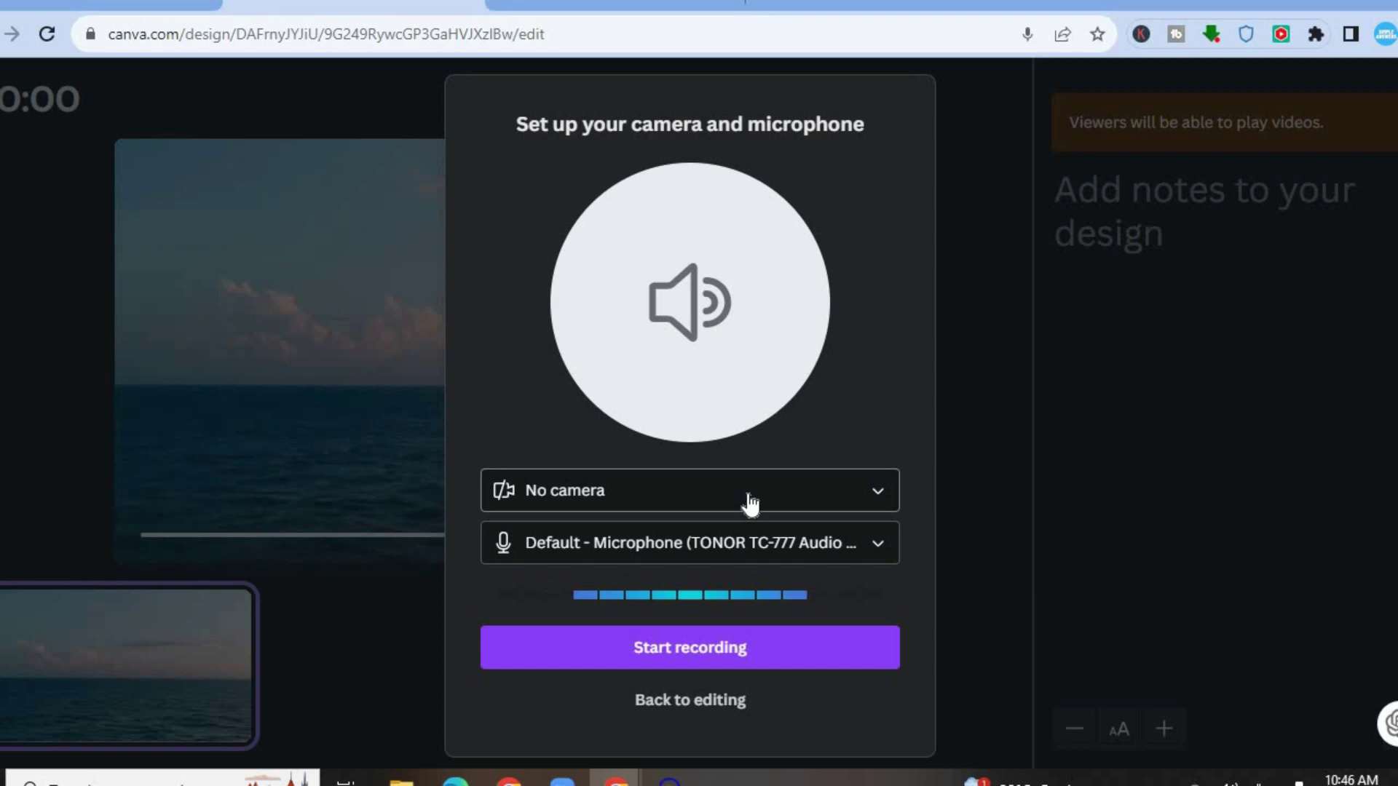
Step: Keep the Default microphone with no camera and start recording the voiceover
click(780, 553)
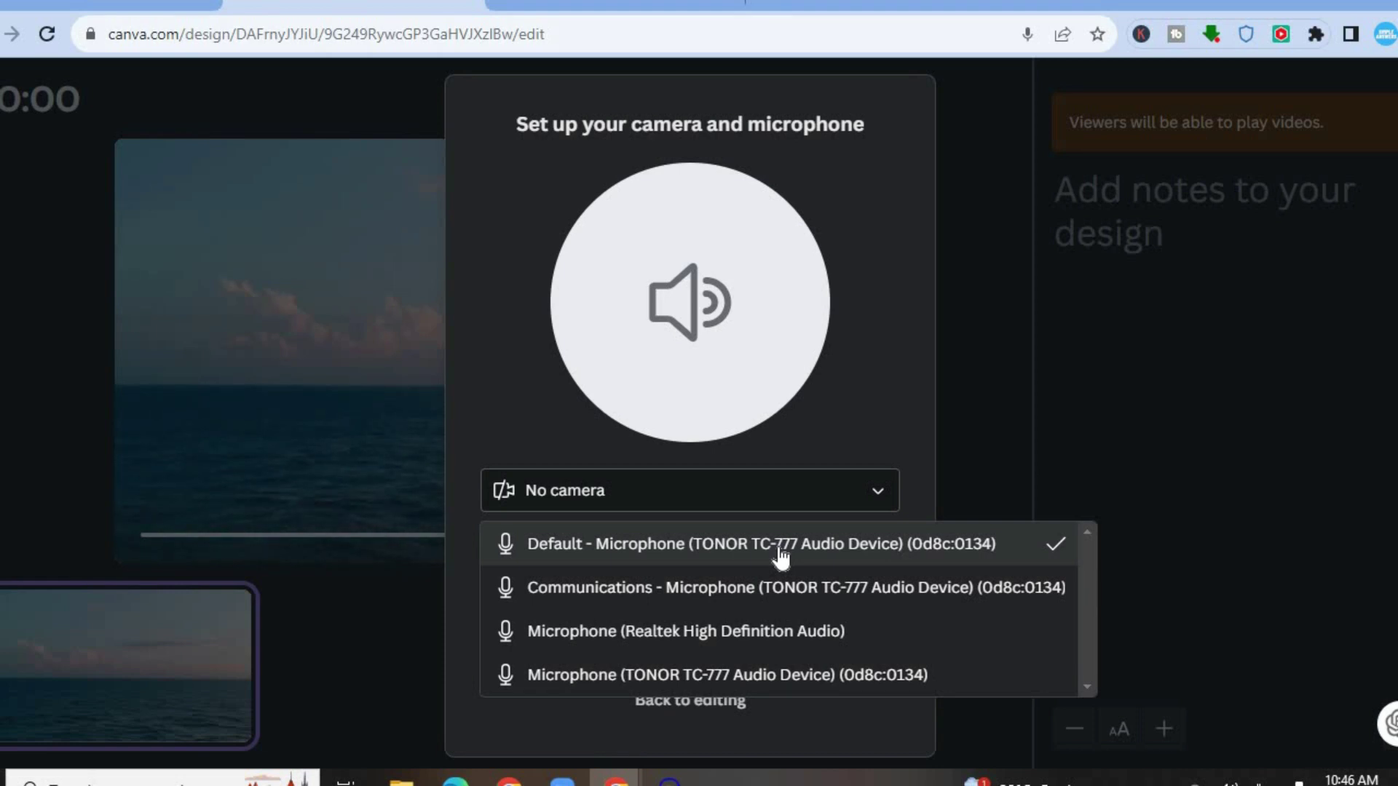
click(950, 492)
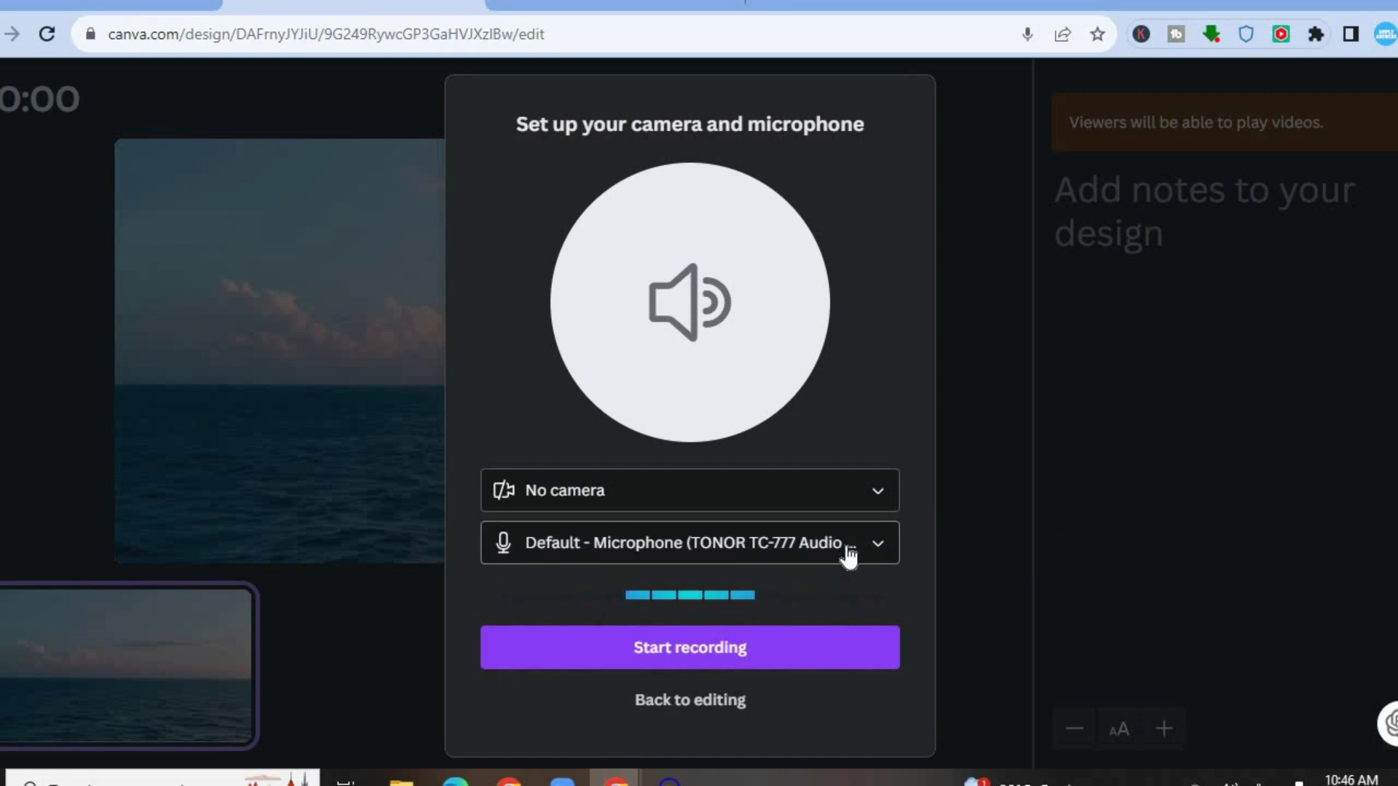
click(667, 650)
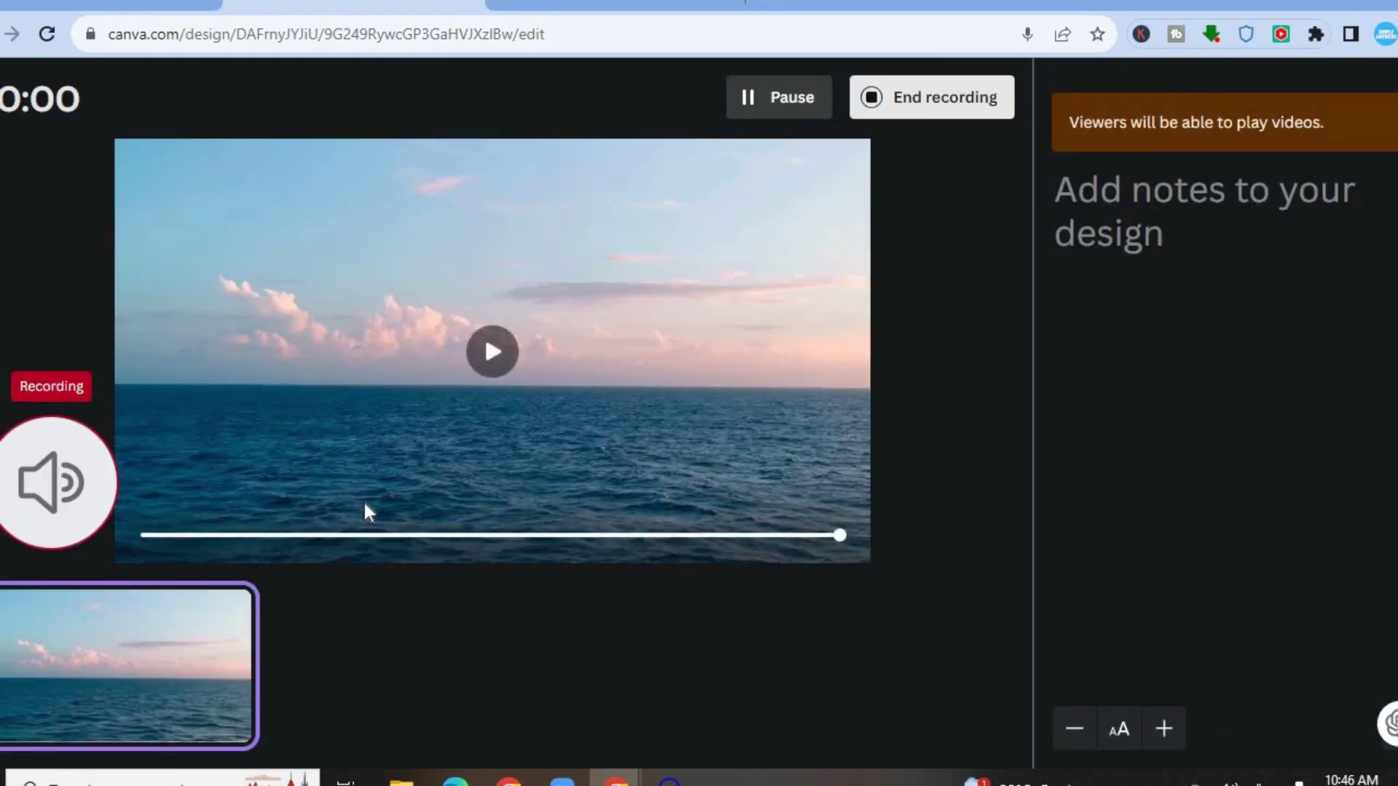
Step: Play and pause the ocean video while narrating, stop at 0:07, and upload with Done
click(485, 354)
click(485, 353)
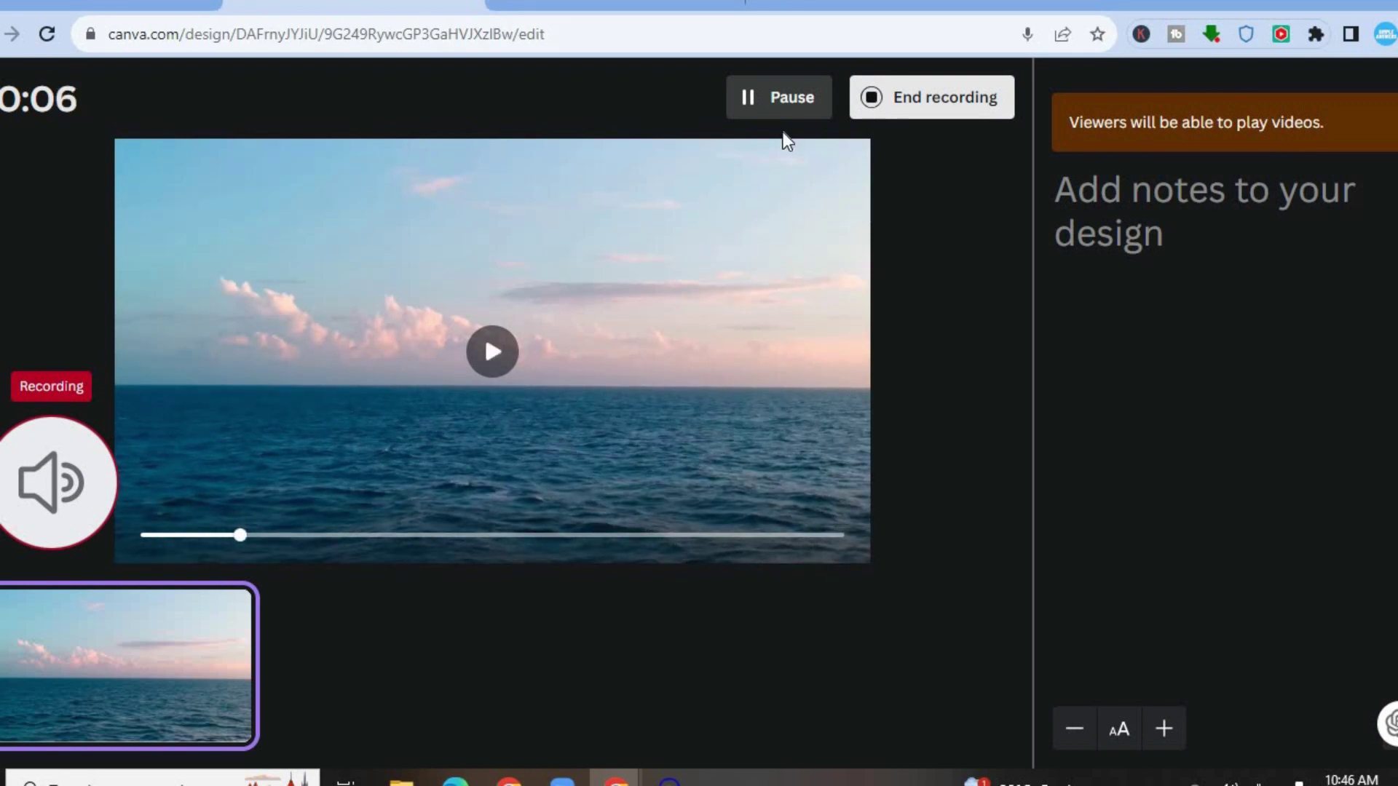
click(747, 98)
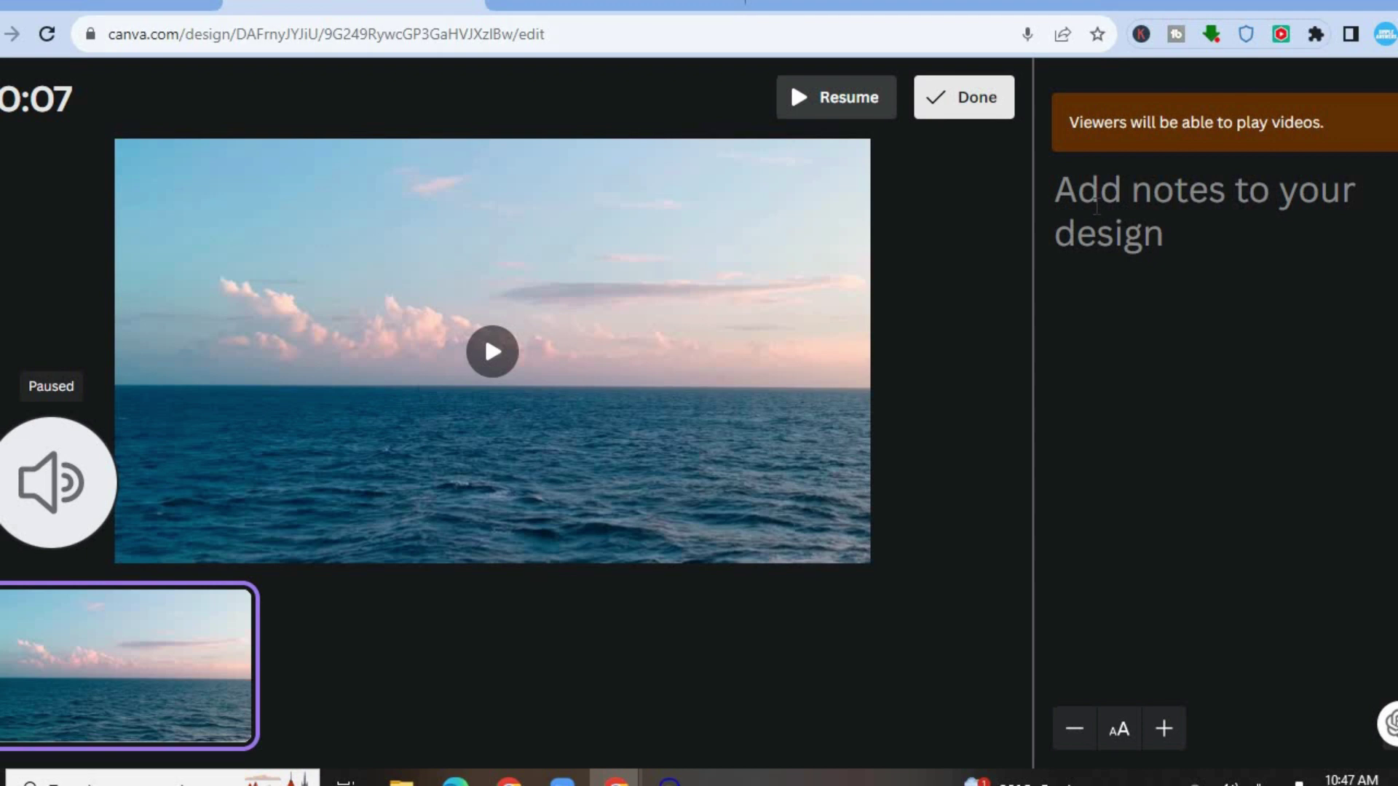
click(1096, 208)
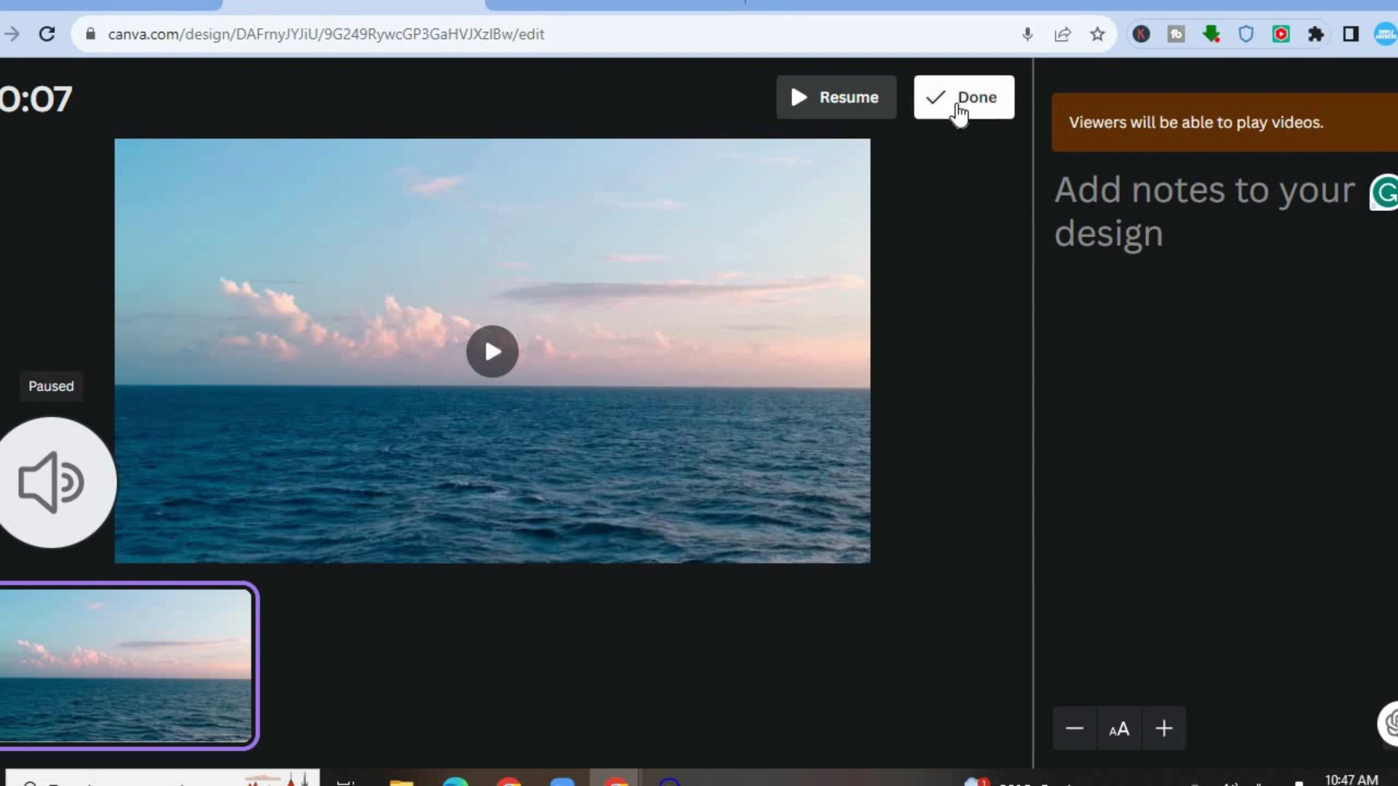
click(958, 109)
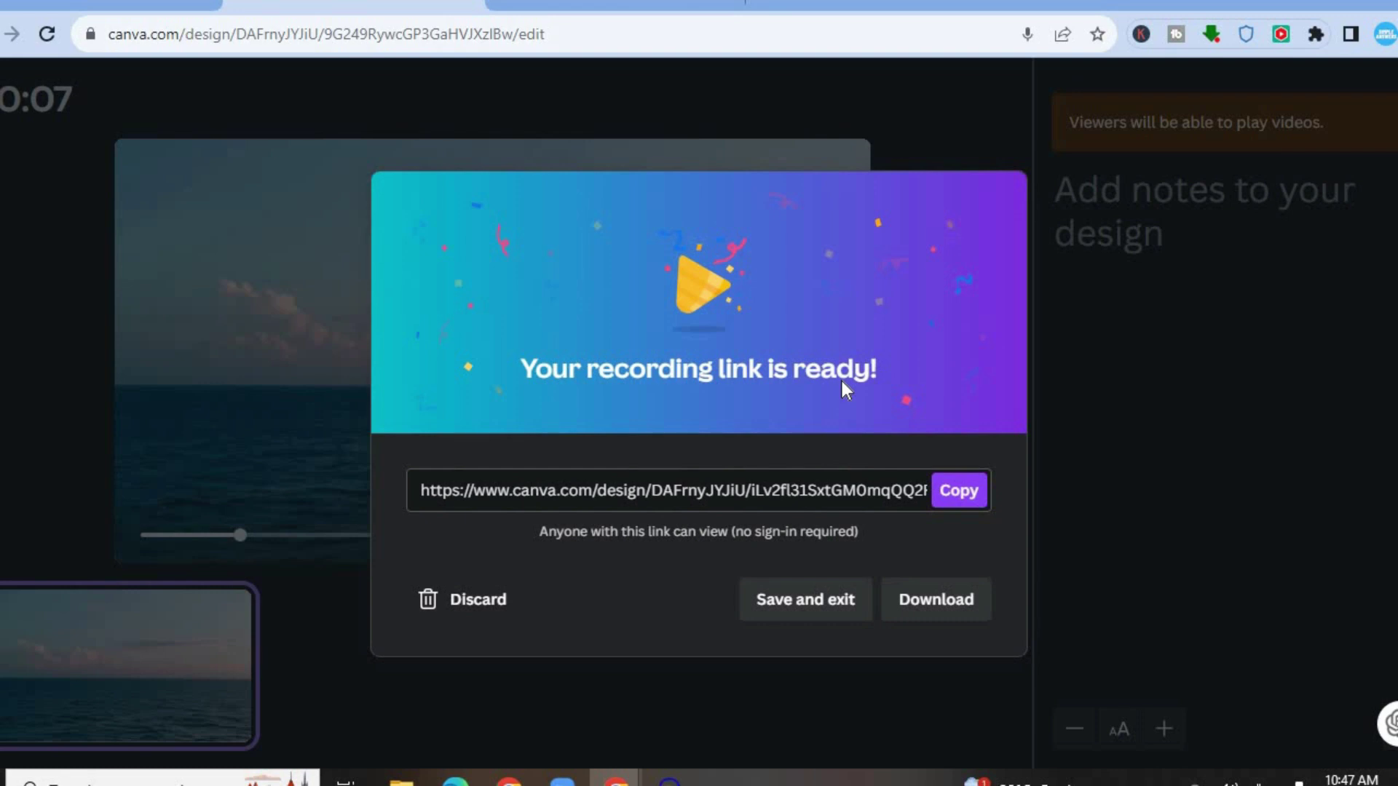
Step: Copy the voiceover recording's shareable link and save the recording to the ocean design
click(956, 495)
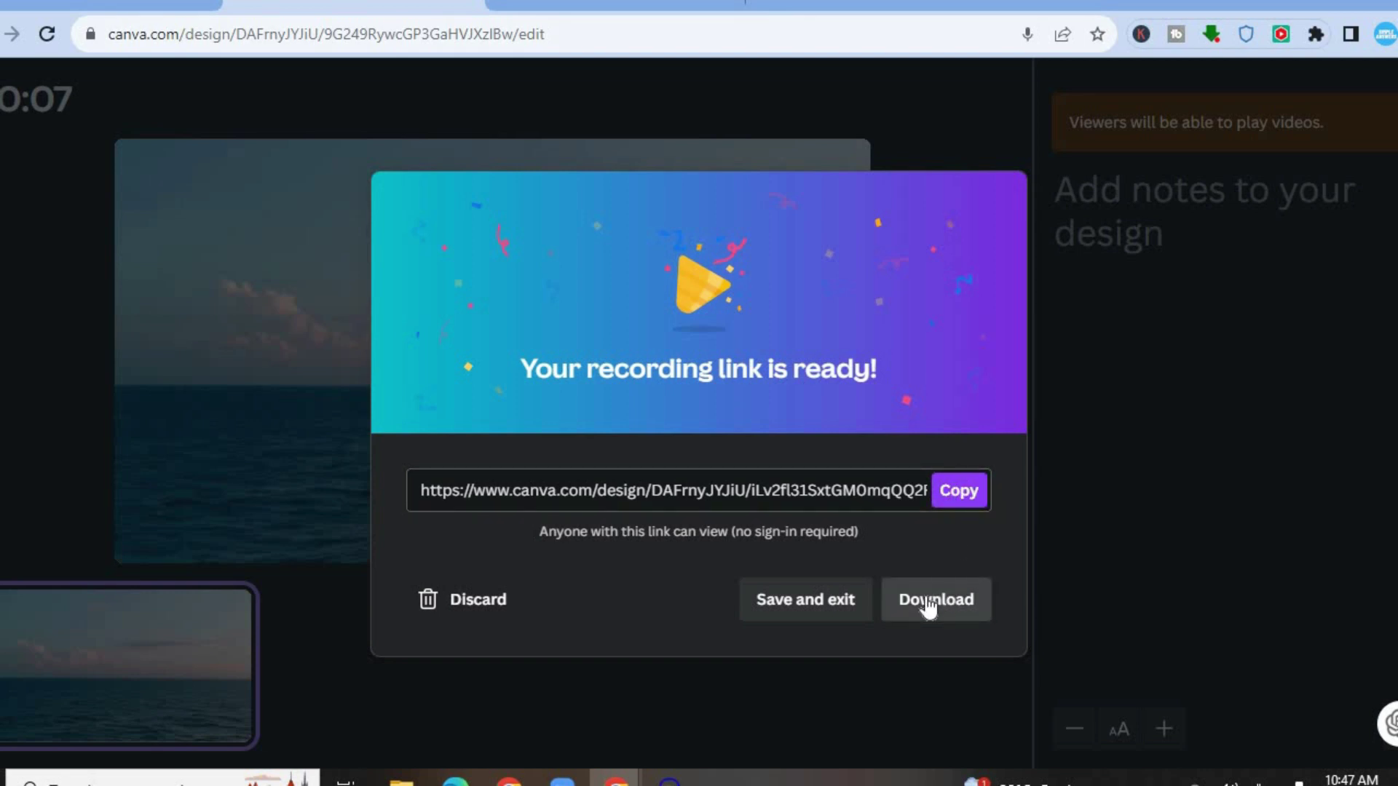
click(810, 607)
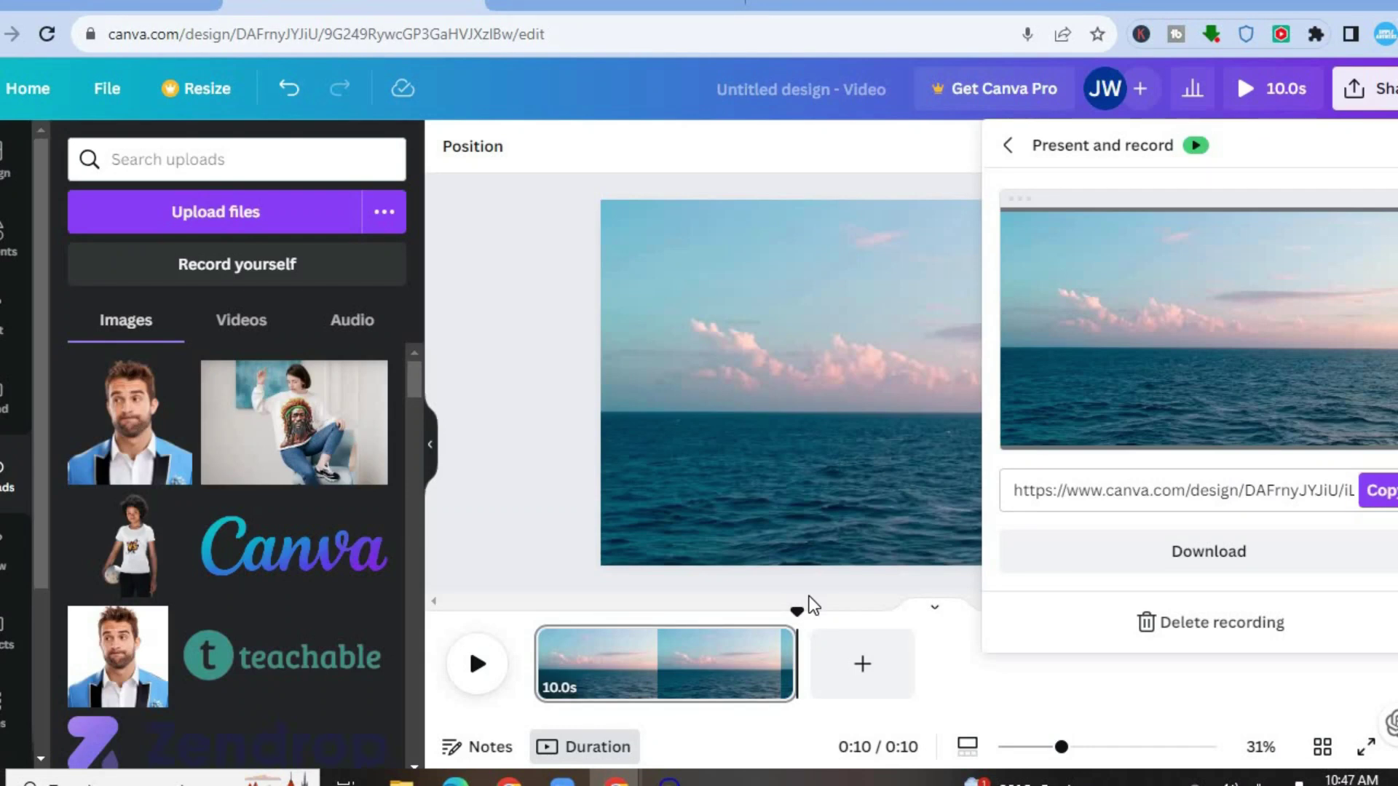
Step: Close the Share panel and list the audio uploads, newest voiceover first
click(1012, 146)
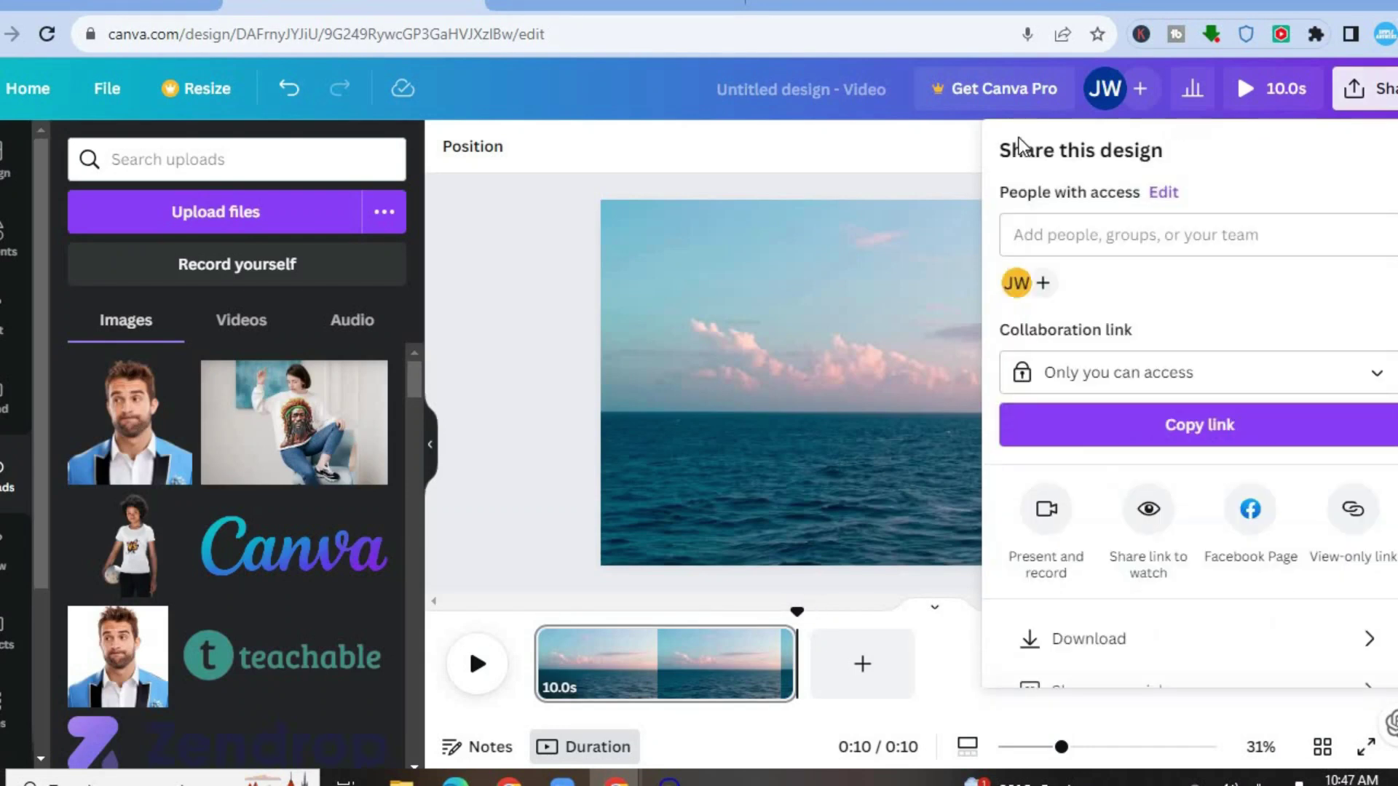
click(584, 233)
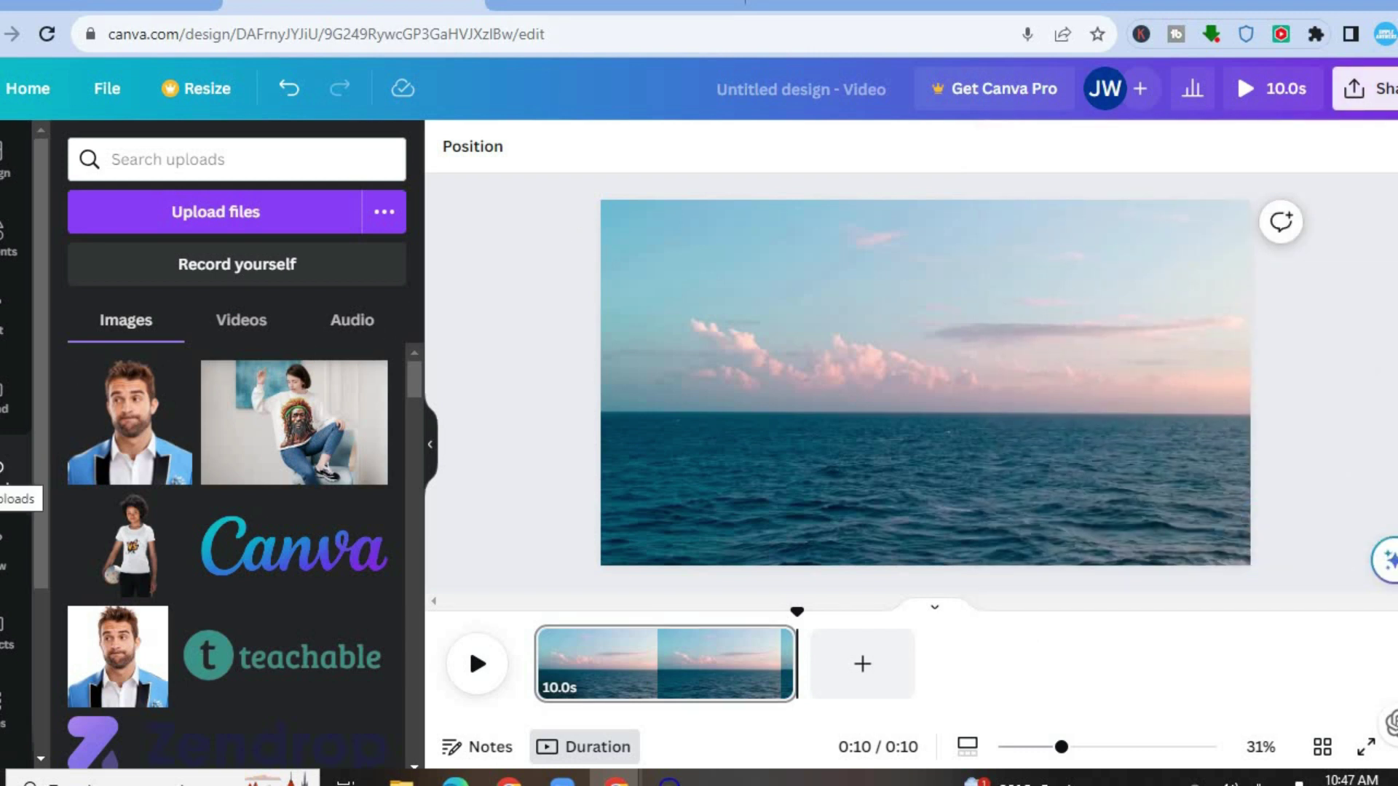
click(342, 320)
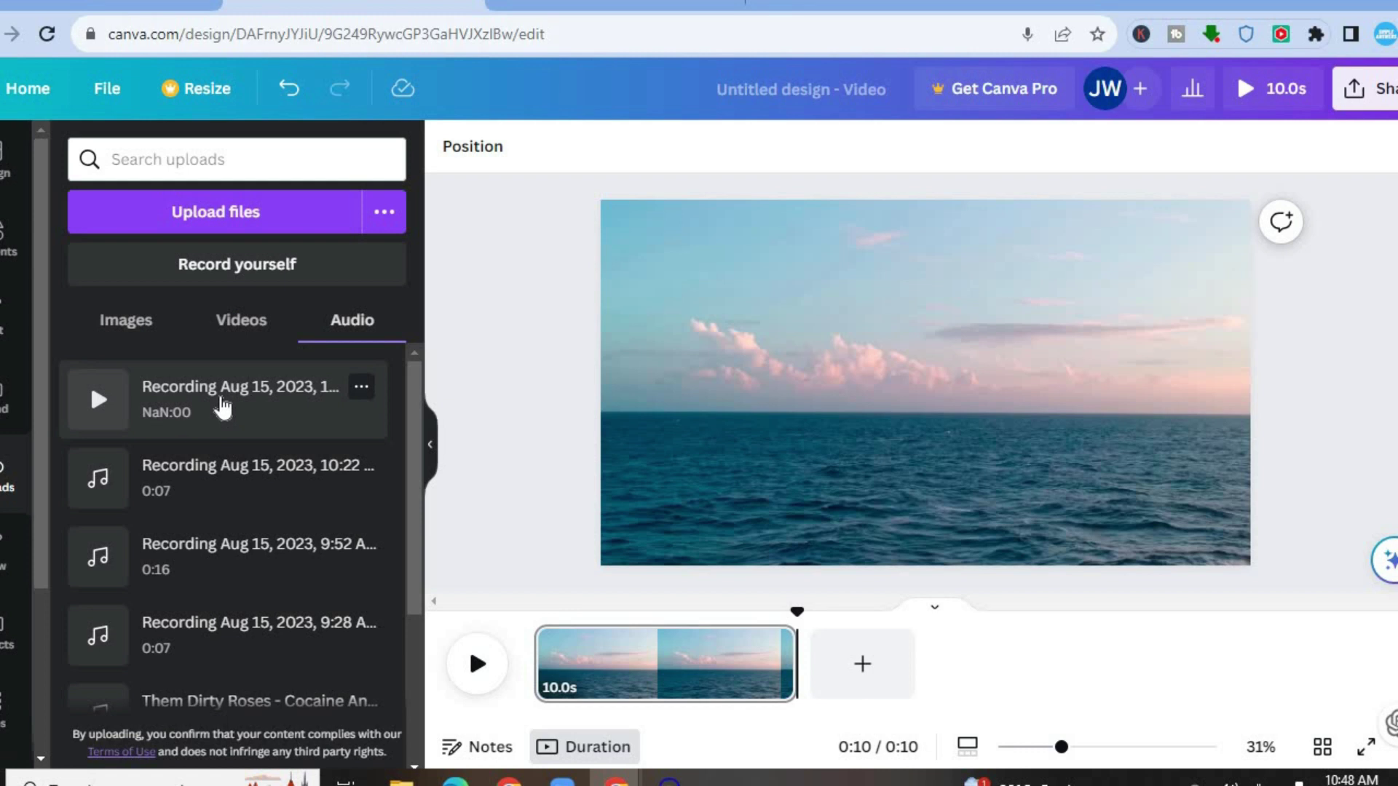
Step: Download the newest upload, 'Recording Aug 15, 2023, 10:47 AM.webm'
click(362, 393)
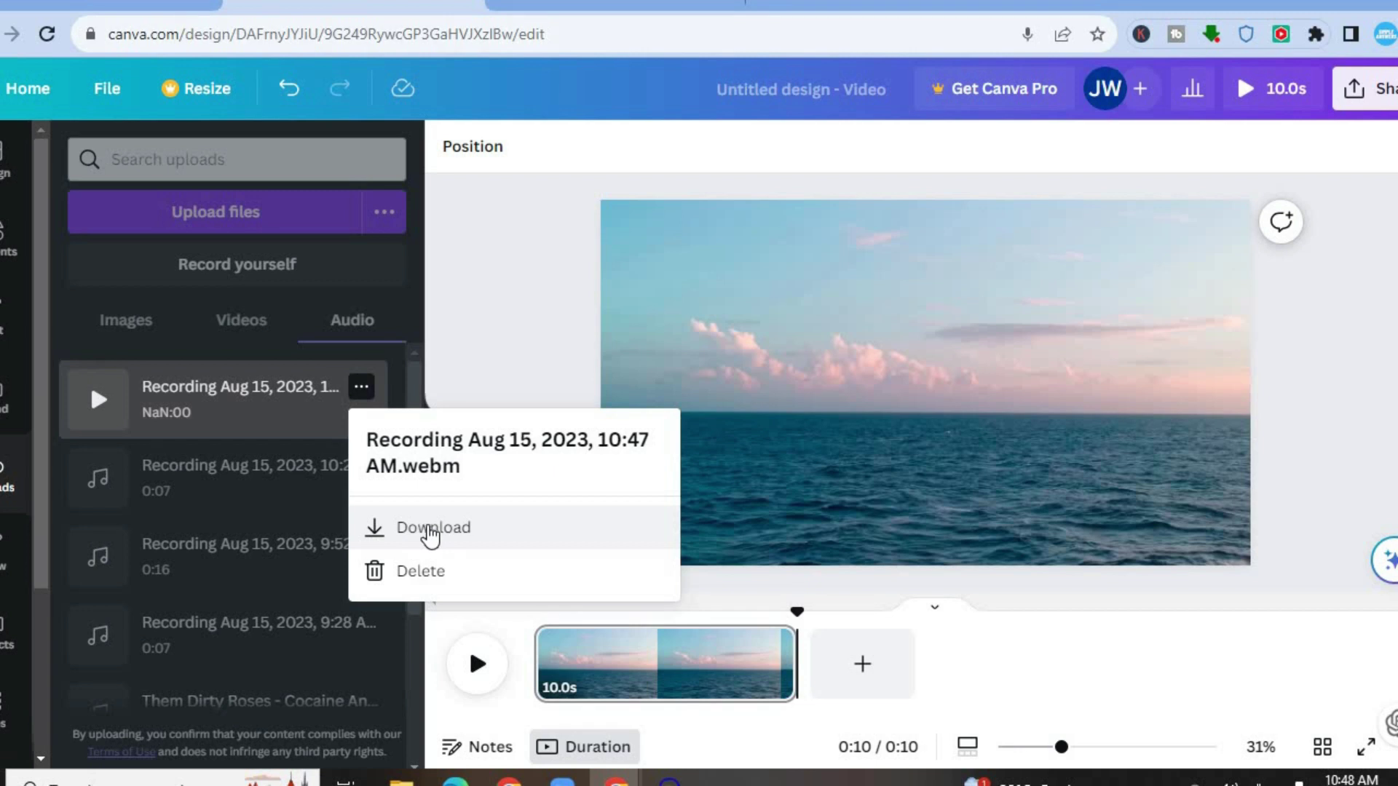
click(501, 295)
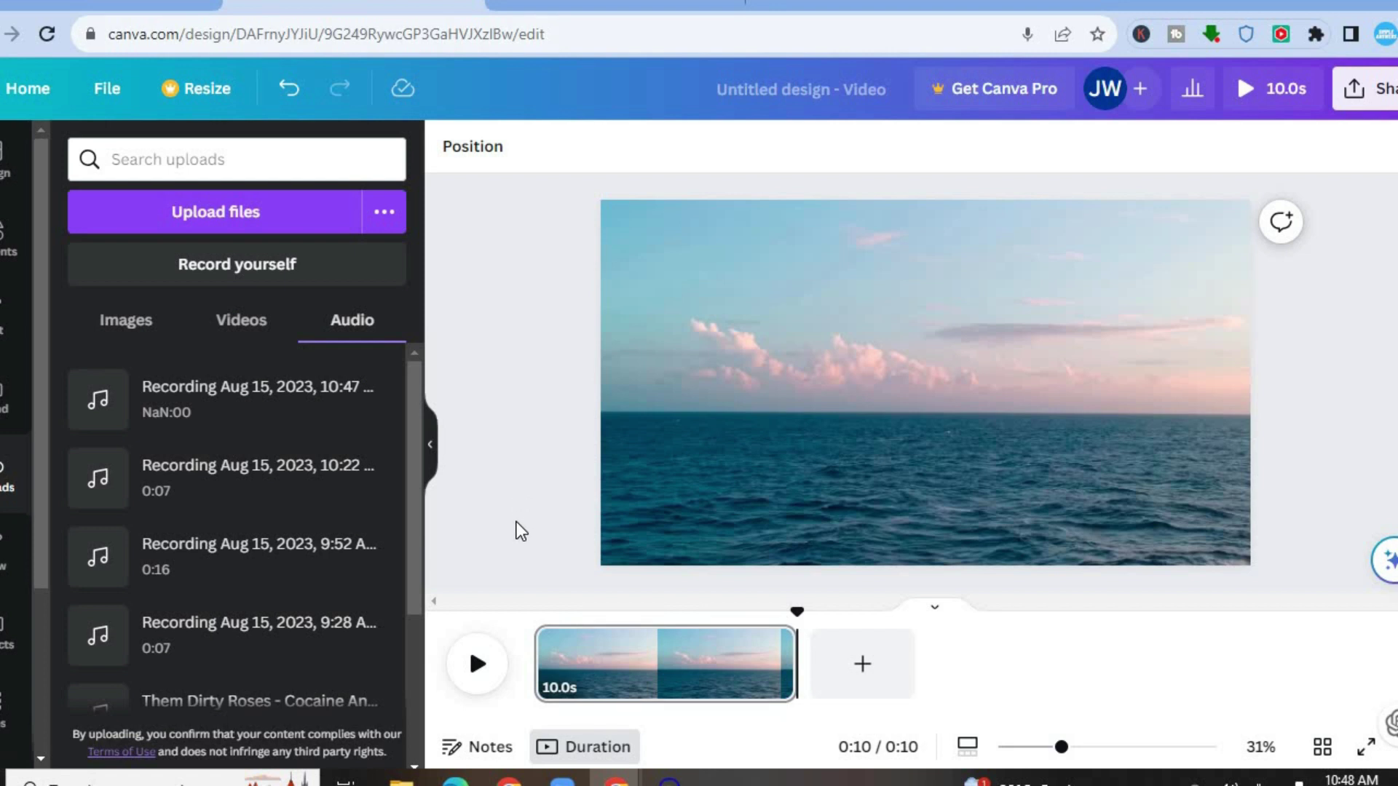
Step: Show the empty presenter notes for Page 1 (0/5000 characters)
click(470, 750)
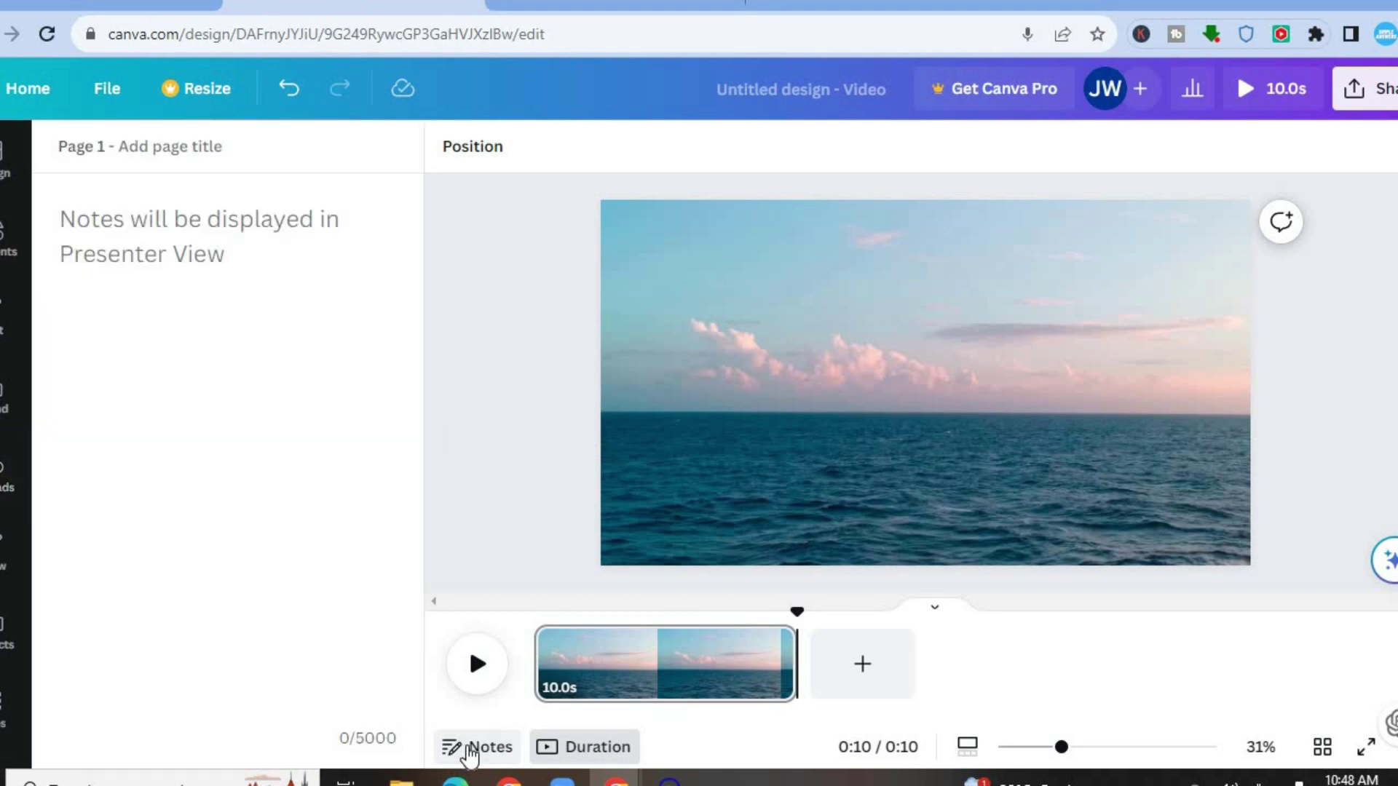